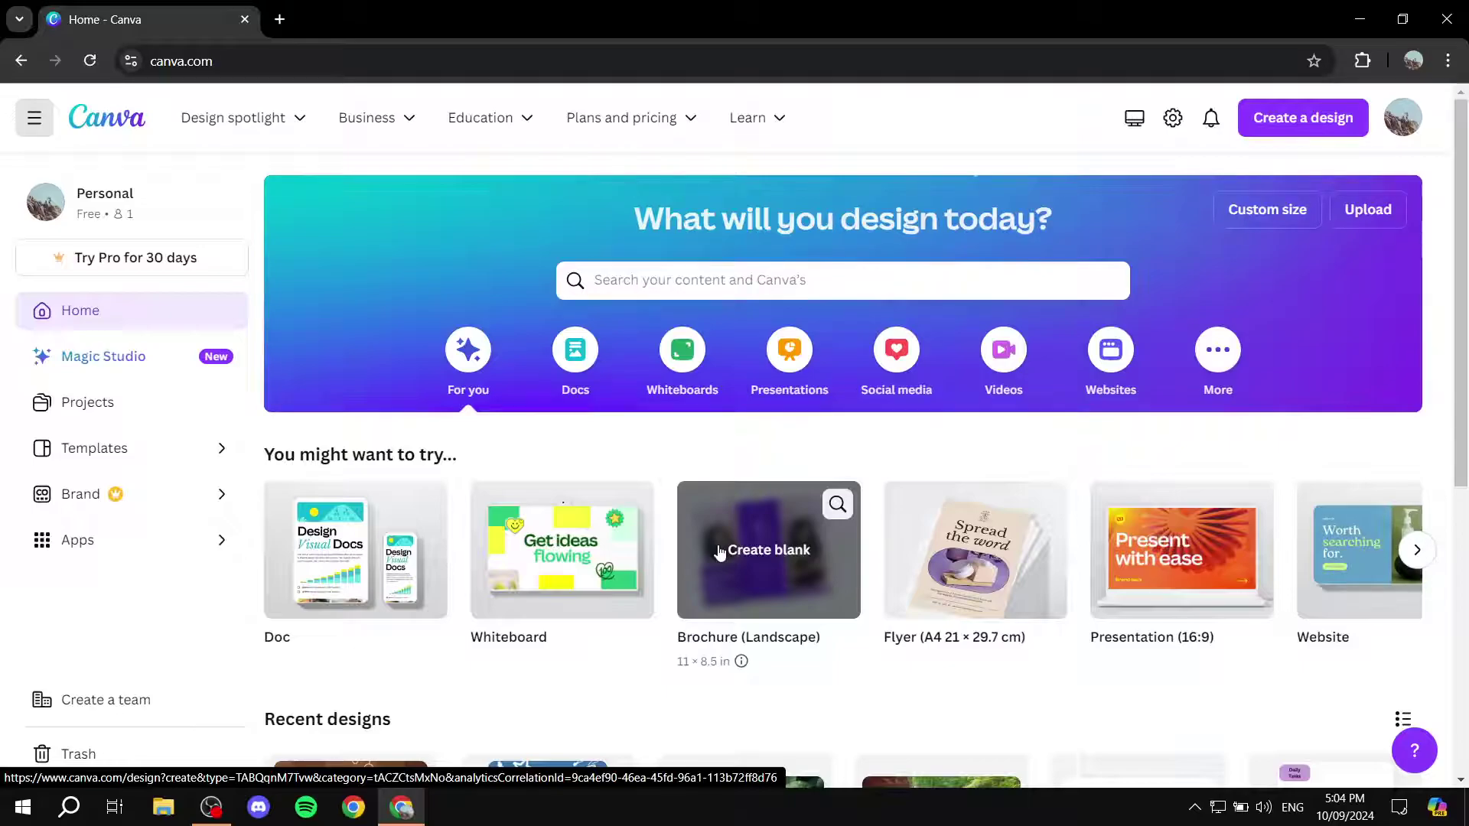
# - Search Canva's templates for 'resume'
pyautogui.click(717, 277)
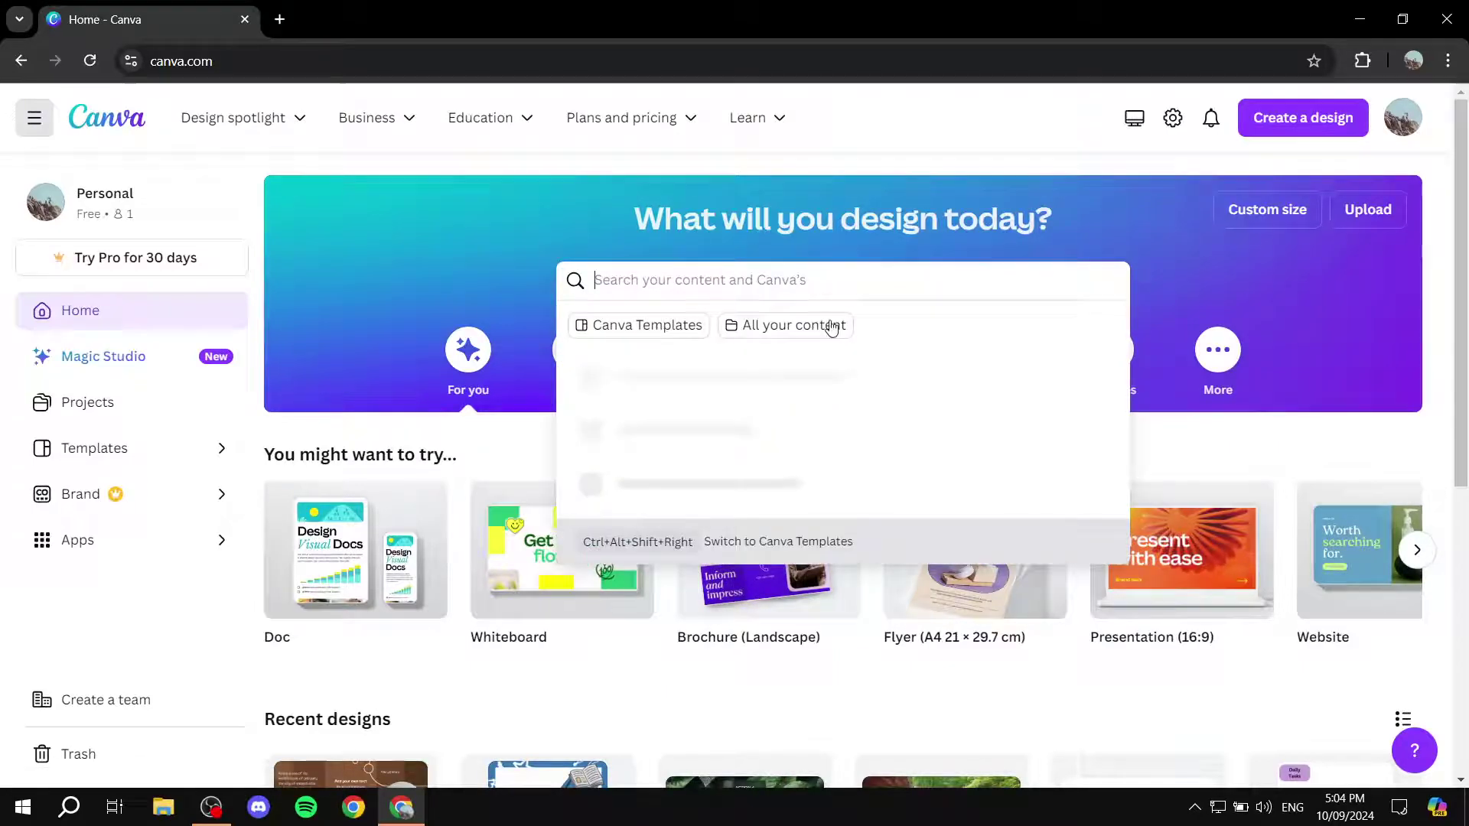
pyautogui.write('resume')
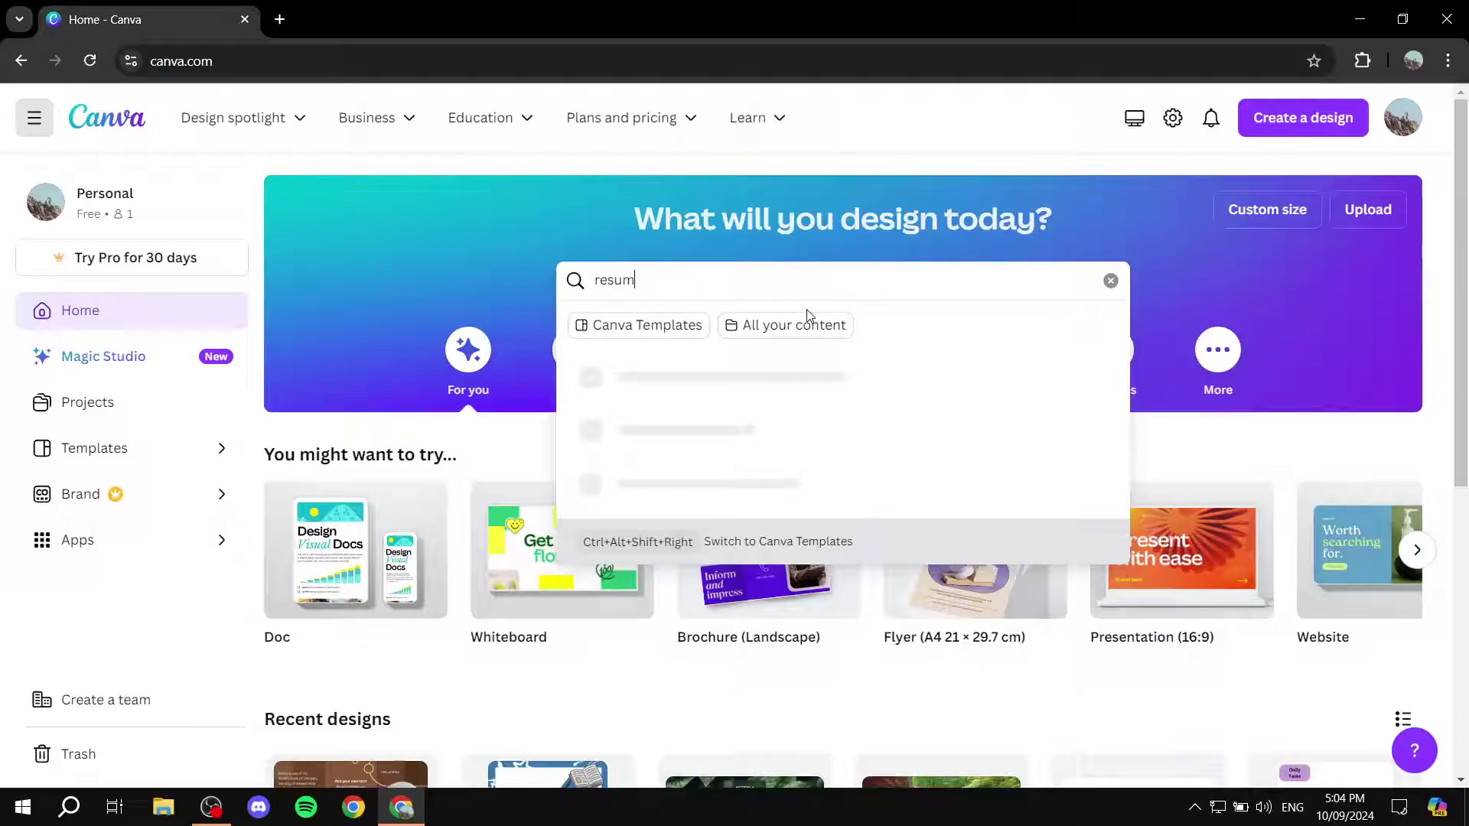
pyautogui.press('Return')
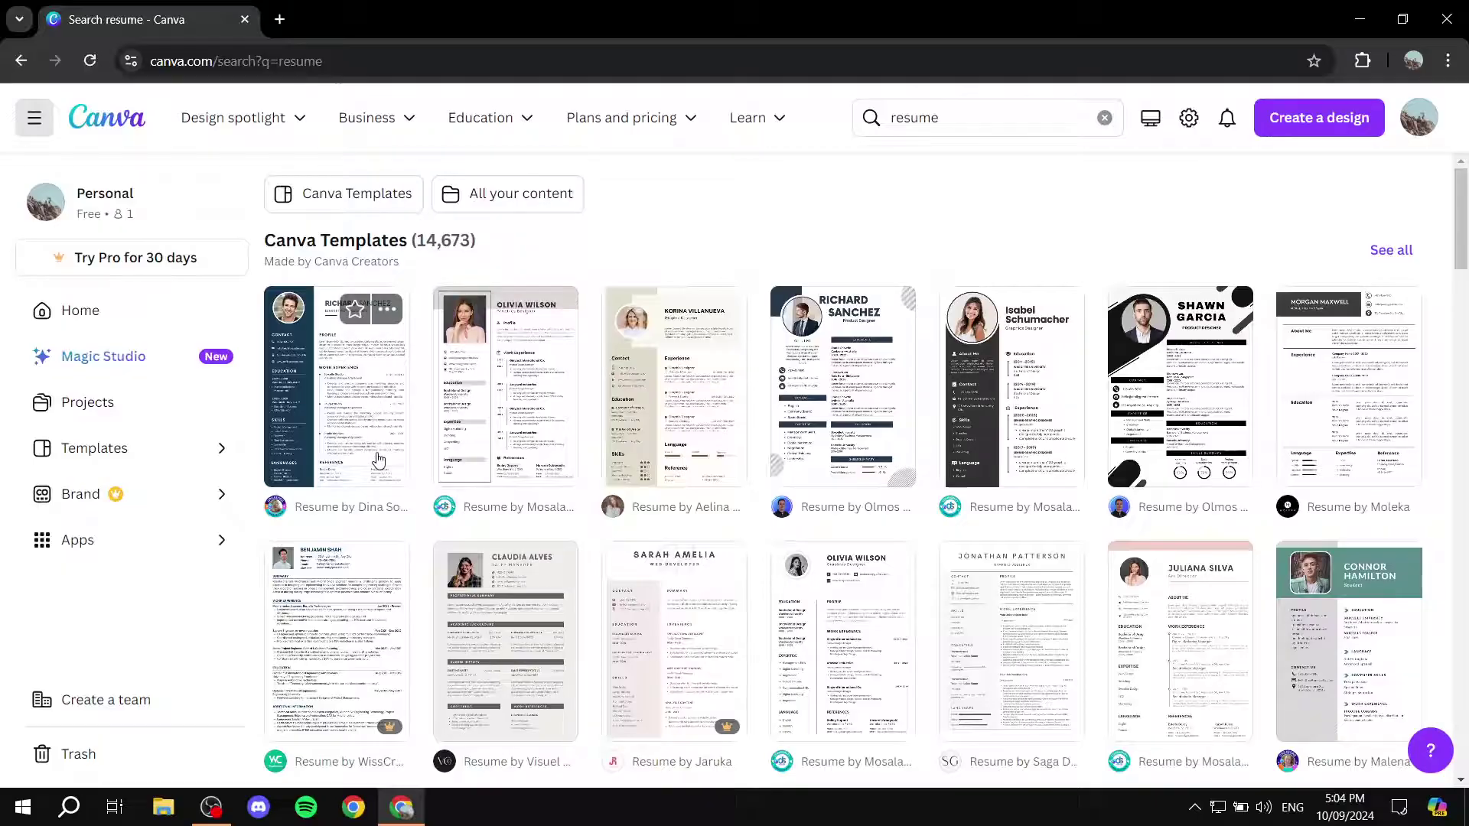
# - Open the blue Richard Sanchez CV resume template and collapse the Templates panel
pyautogui.click(361, 384)
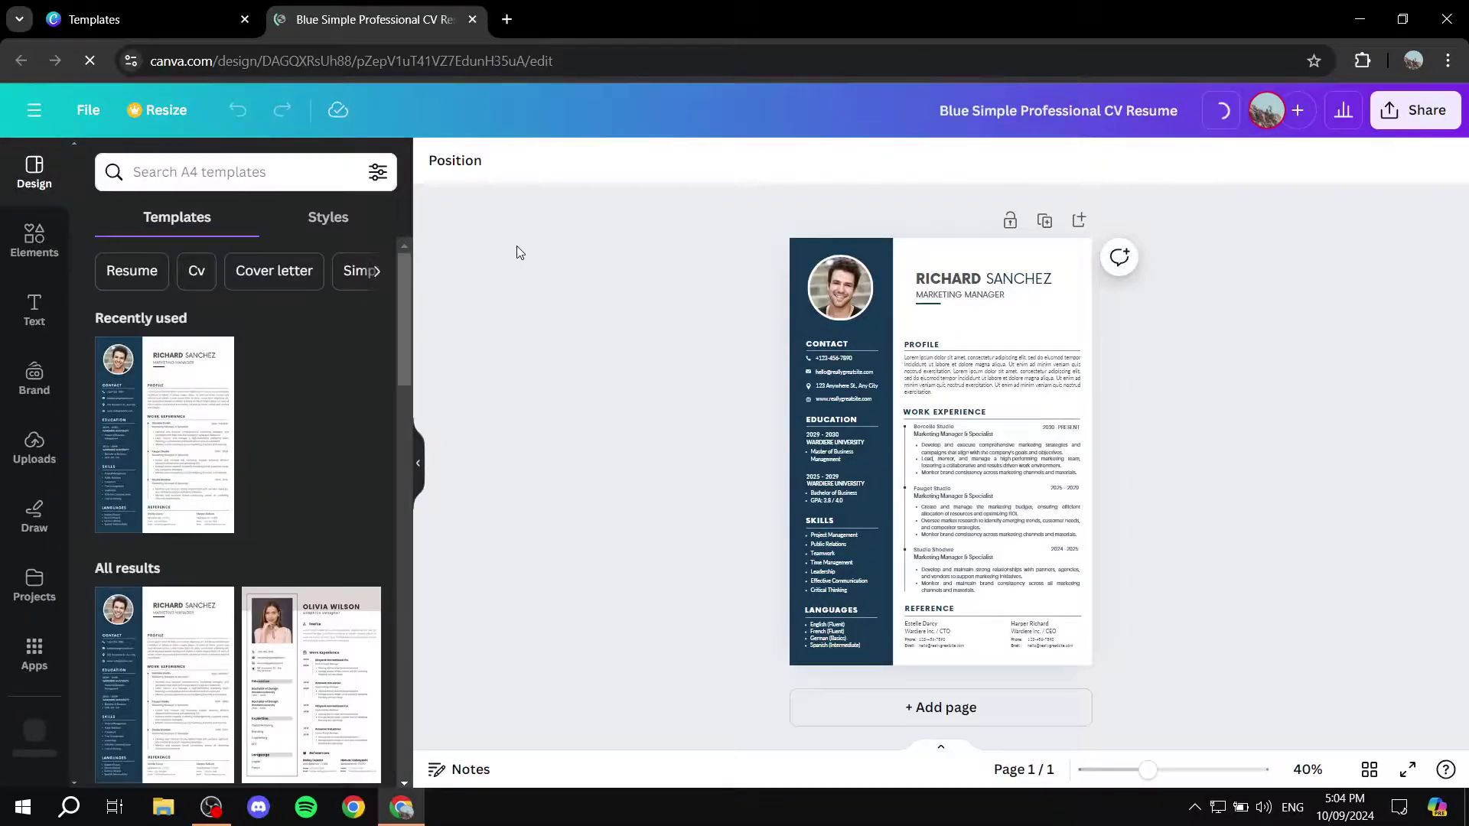
pyautogui.click(418, 463)
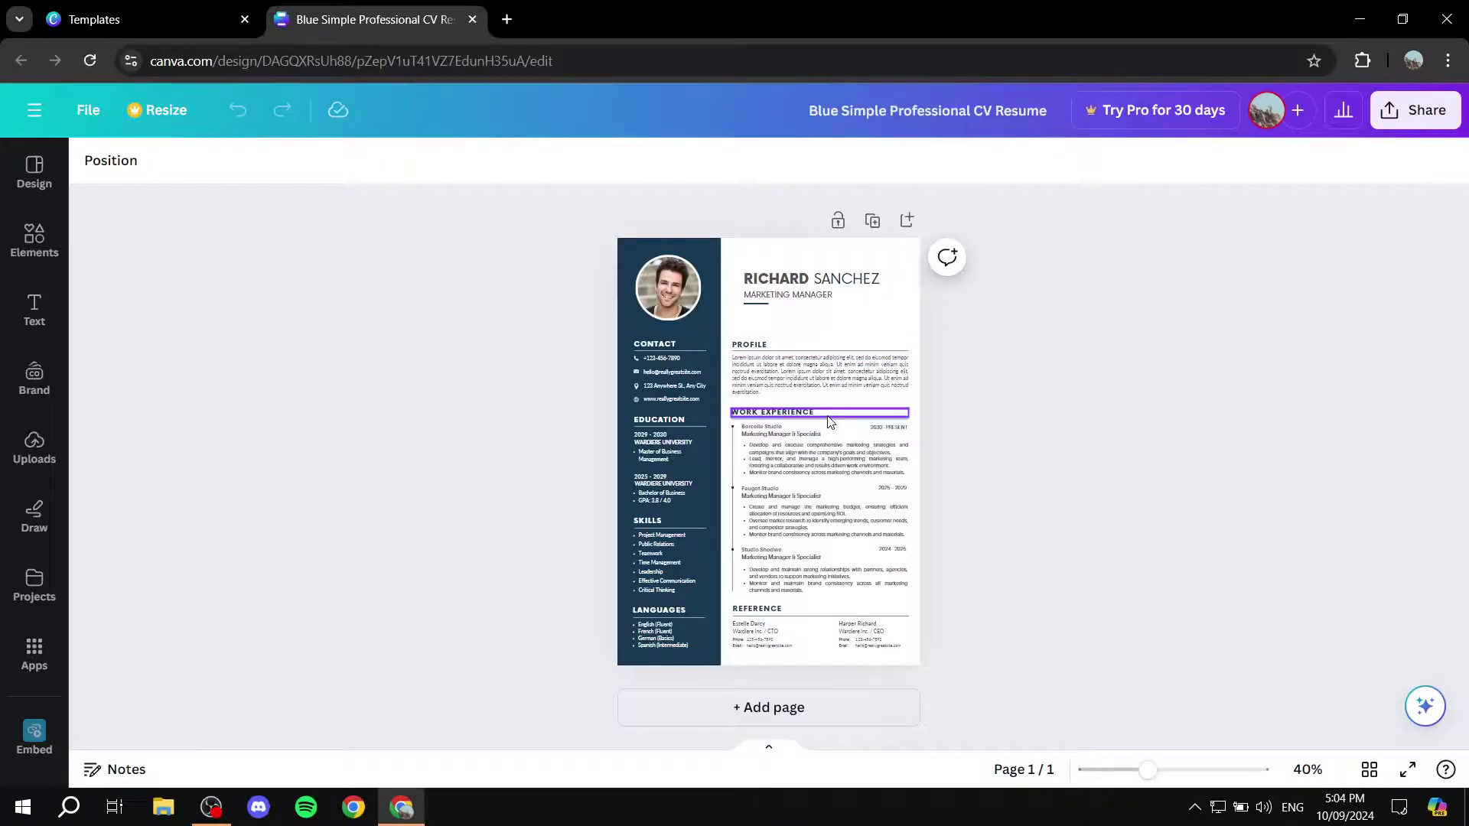
pyautogui.scroll(4, 826, 428)
pyautogui.scroll(-2, 1058, 367)
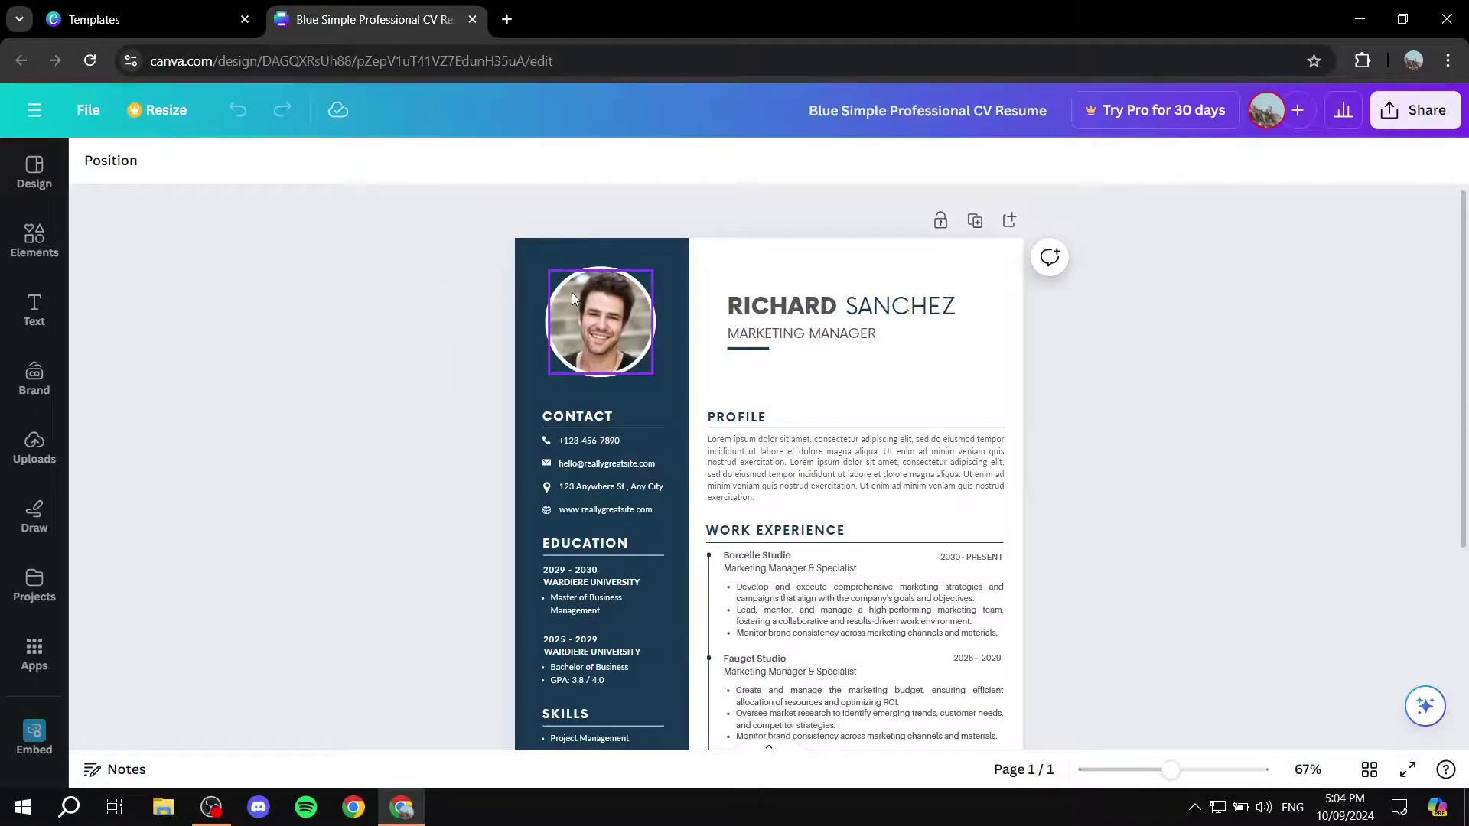
# - Drag the grey abstract image from Uploads into the circular profile photo frame
pyautogui.click(31, 451)
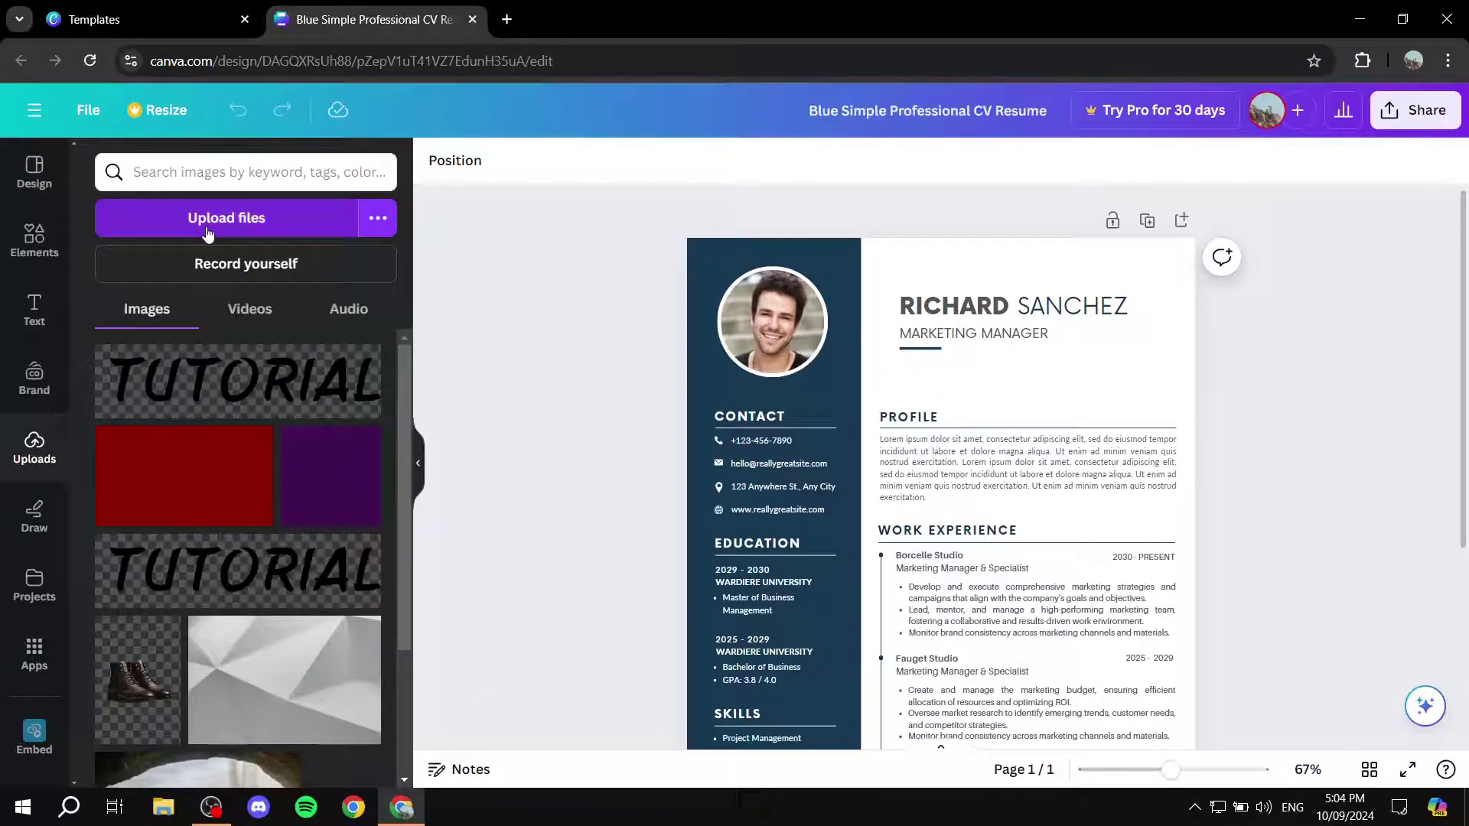
pyautogui.click(254, 220)
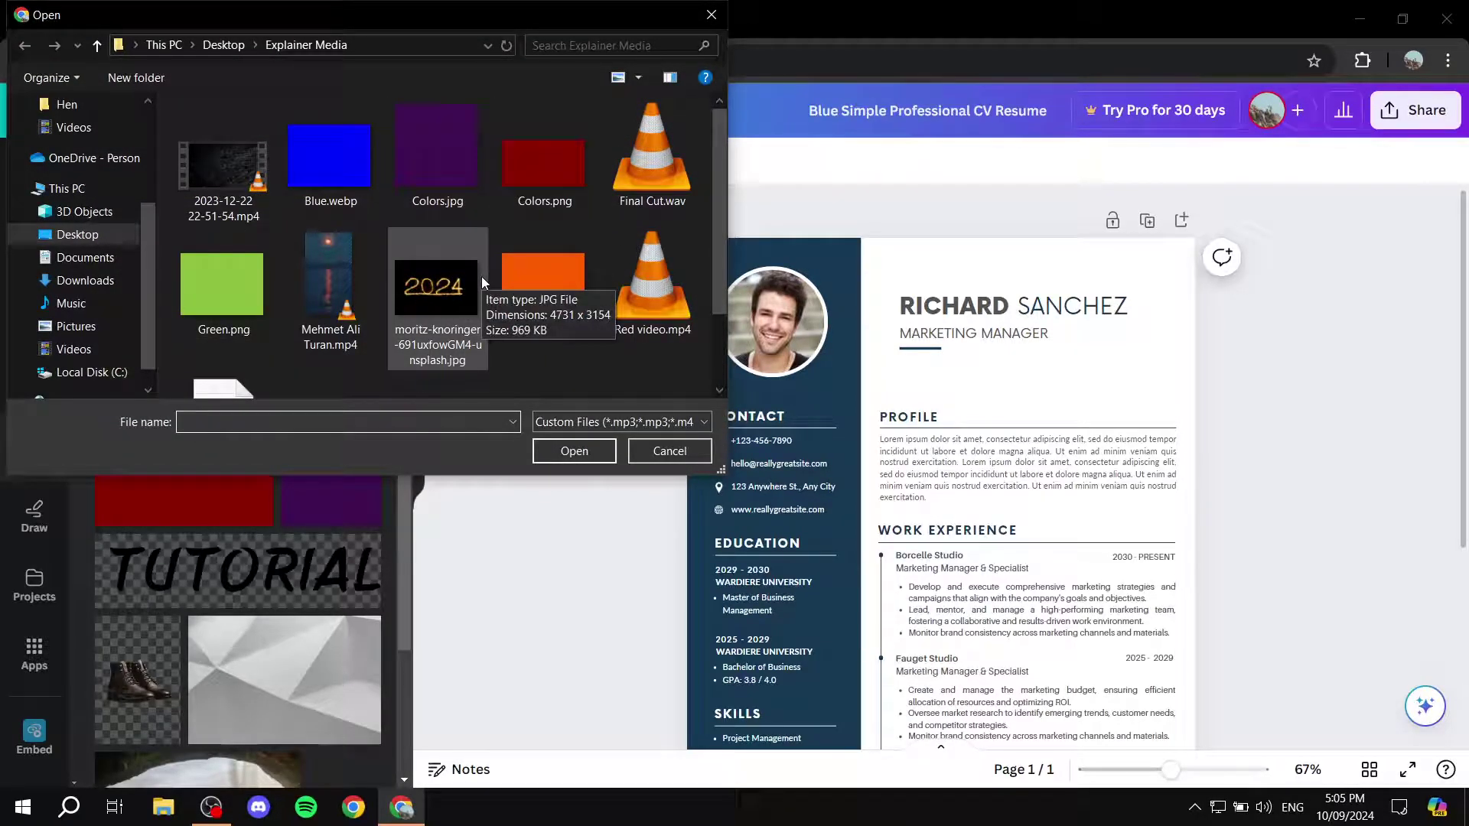
pyautogui.click(647, 455)
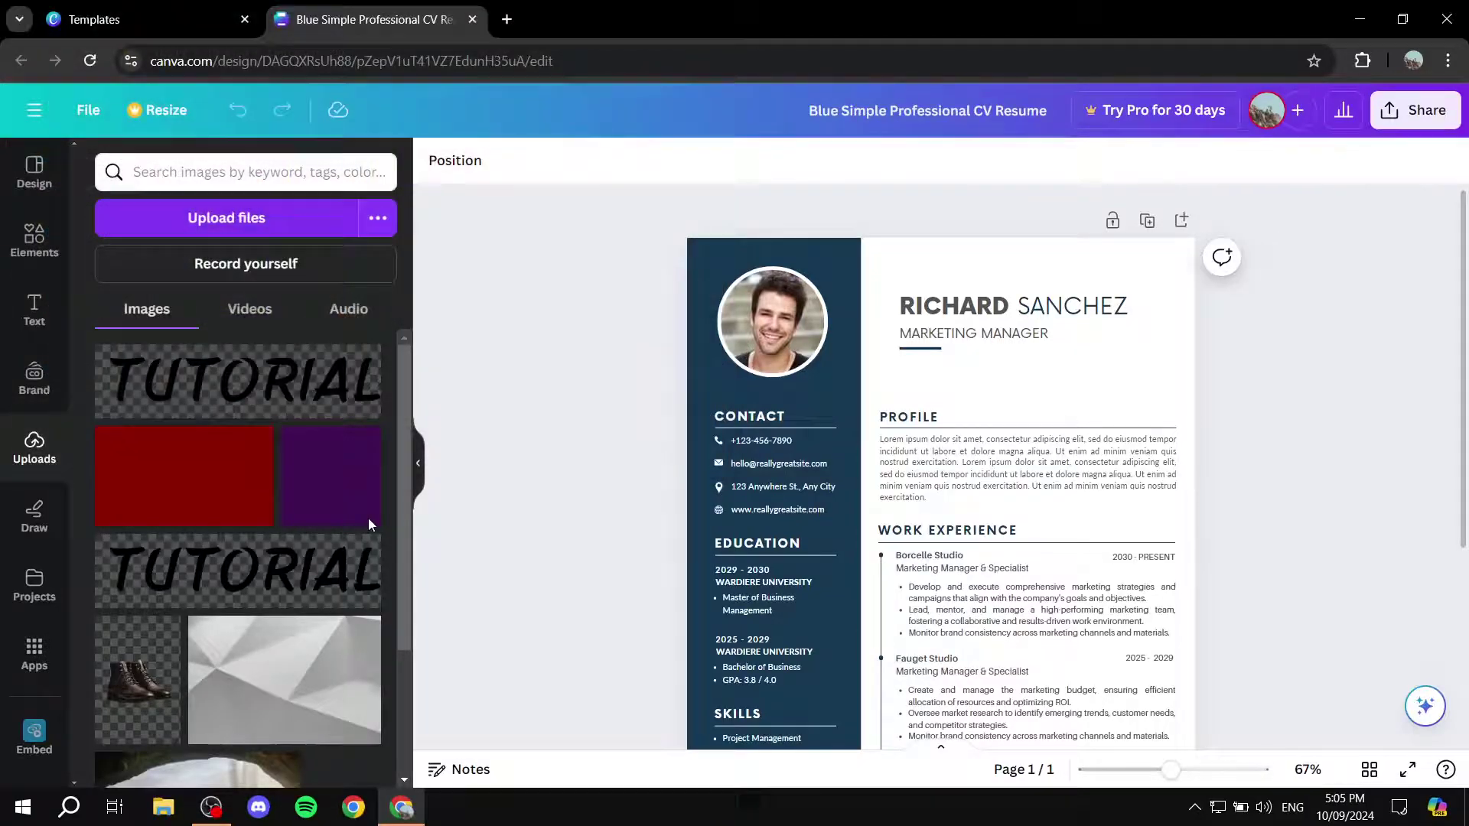
pyautogui.scroll(-3, 339, 540)
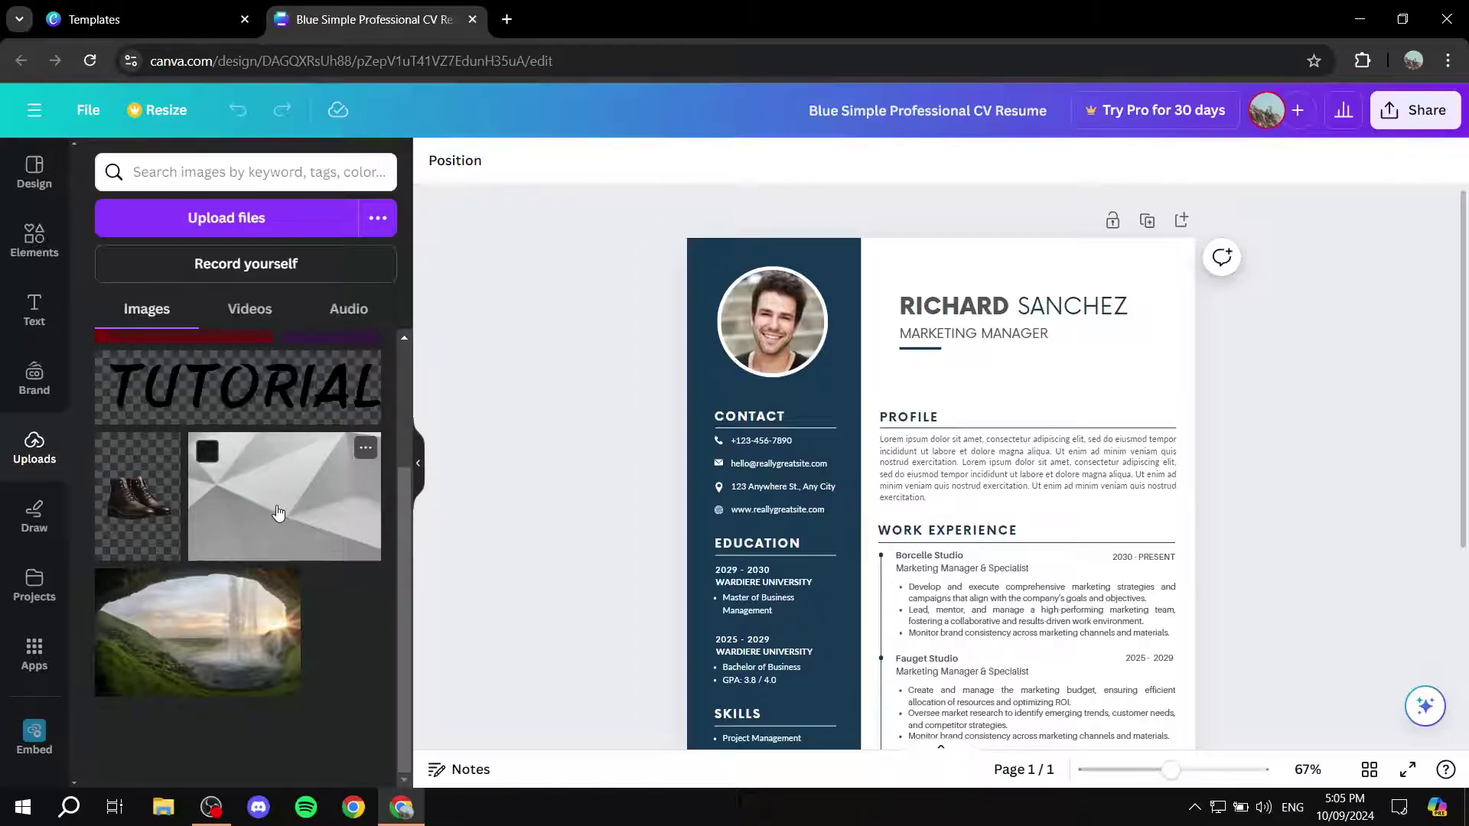
pyautogui.moveTo(283, 514); pyautogui.dragTo(770, 336)
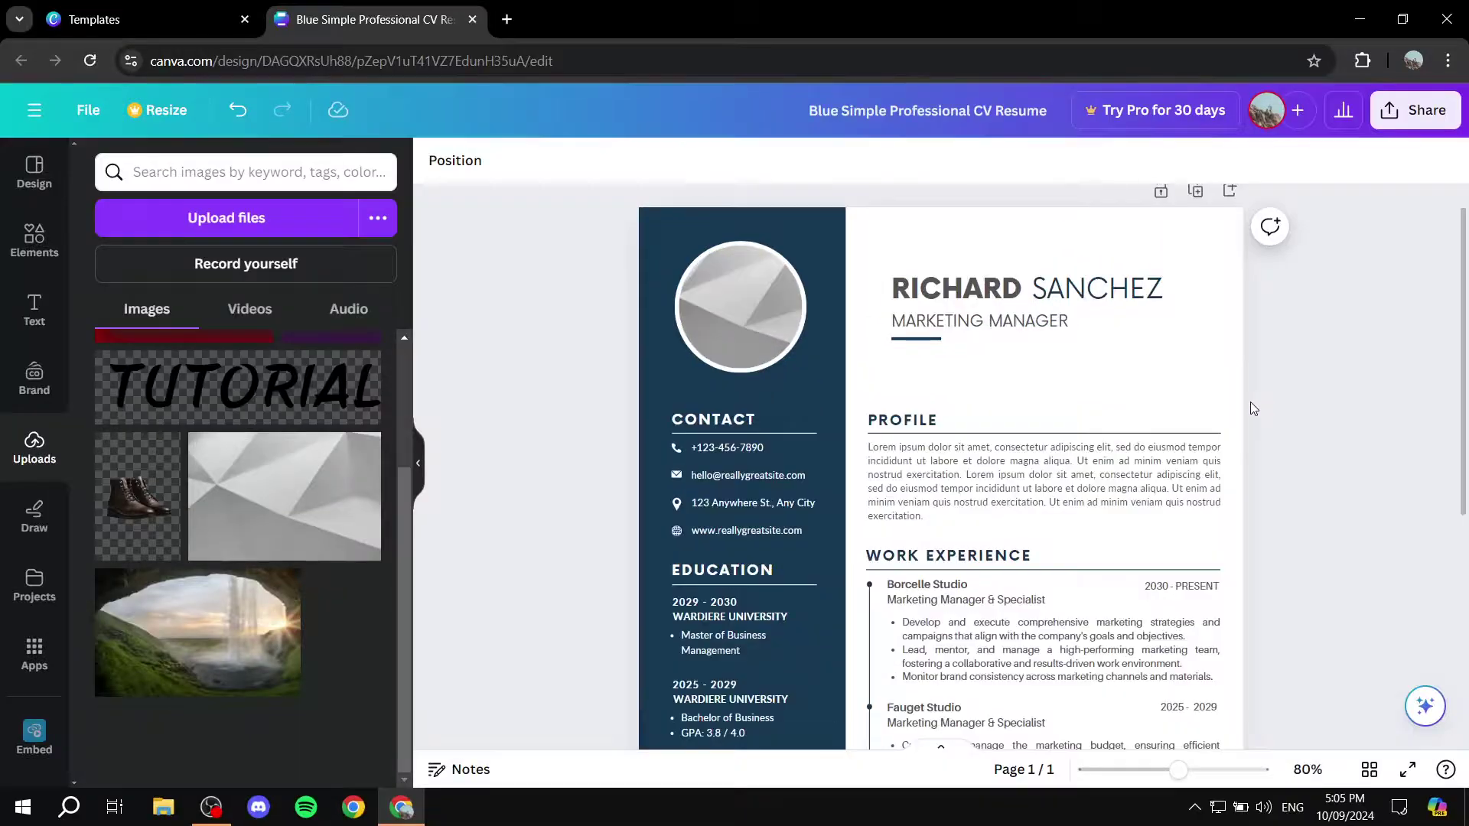
pyautogui.keyDown('ctrl'); pyautogui.scroll(5, 1247, 402); pyautogui.keyUp('ctrl')
pyautogui.scroll(-5, 1137, 374)
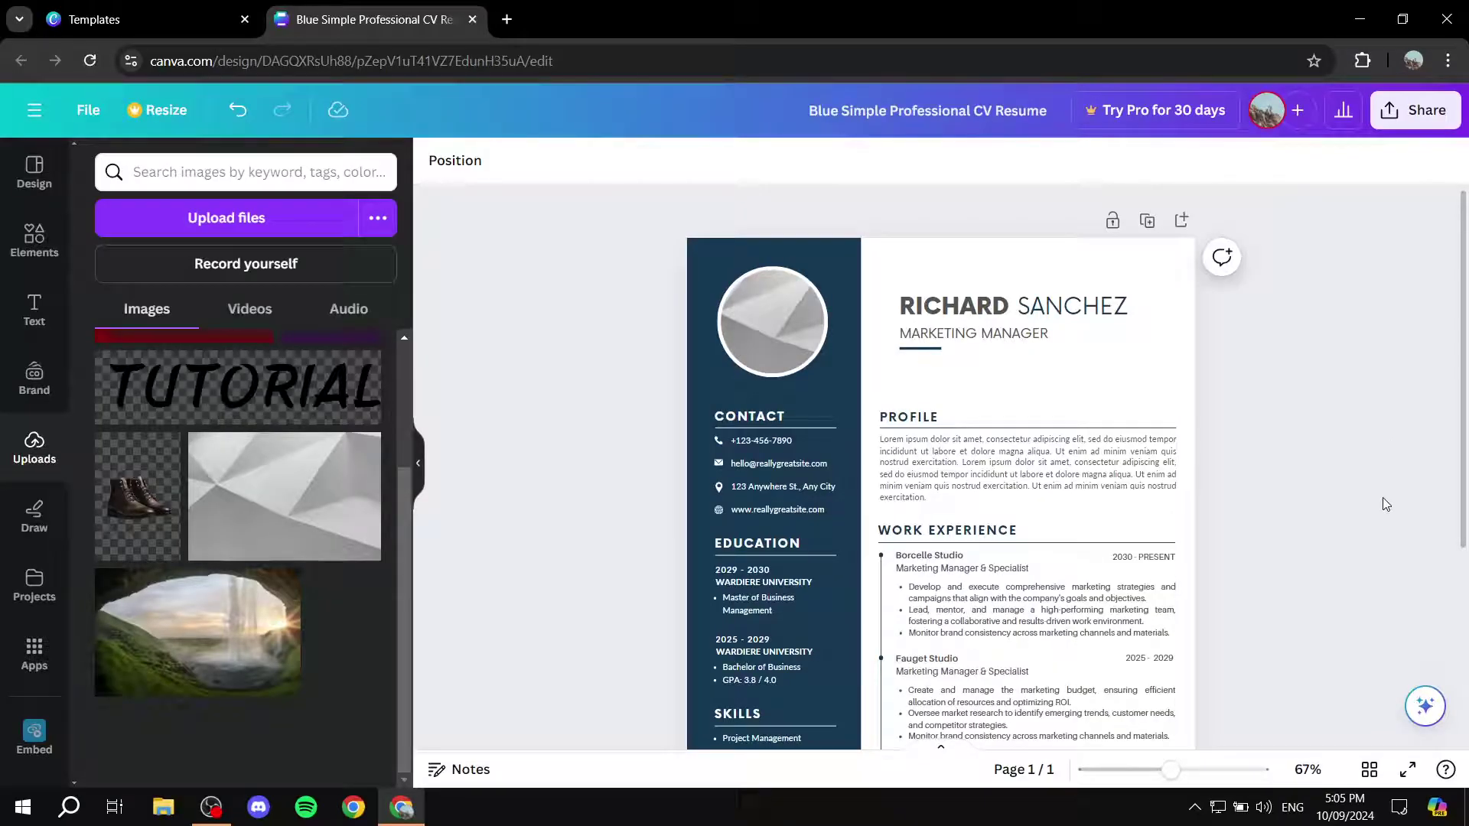
pyautogui.scroll(3, 1326, 420)
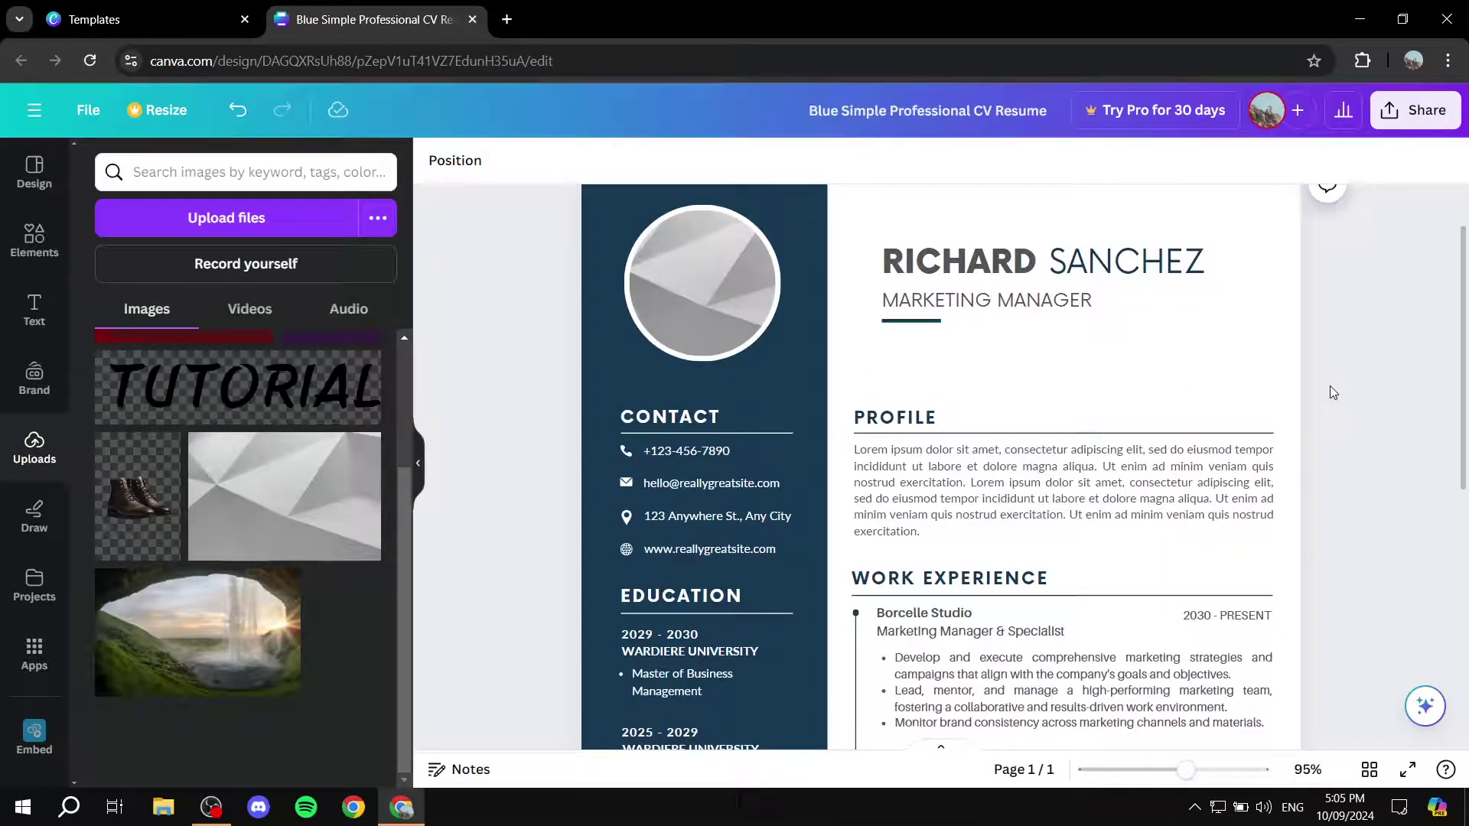
pyautogui.scroll(-5, 1274, 352)
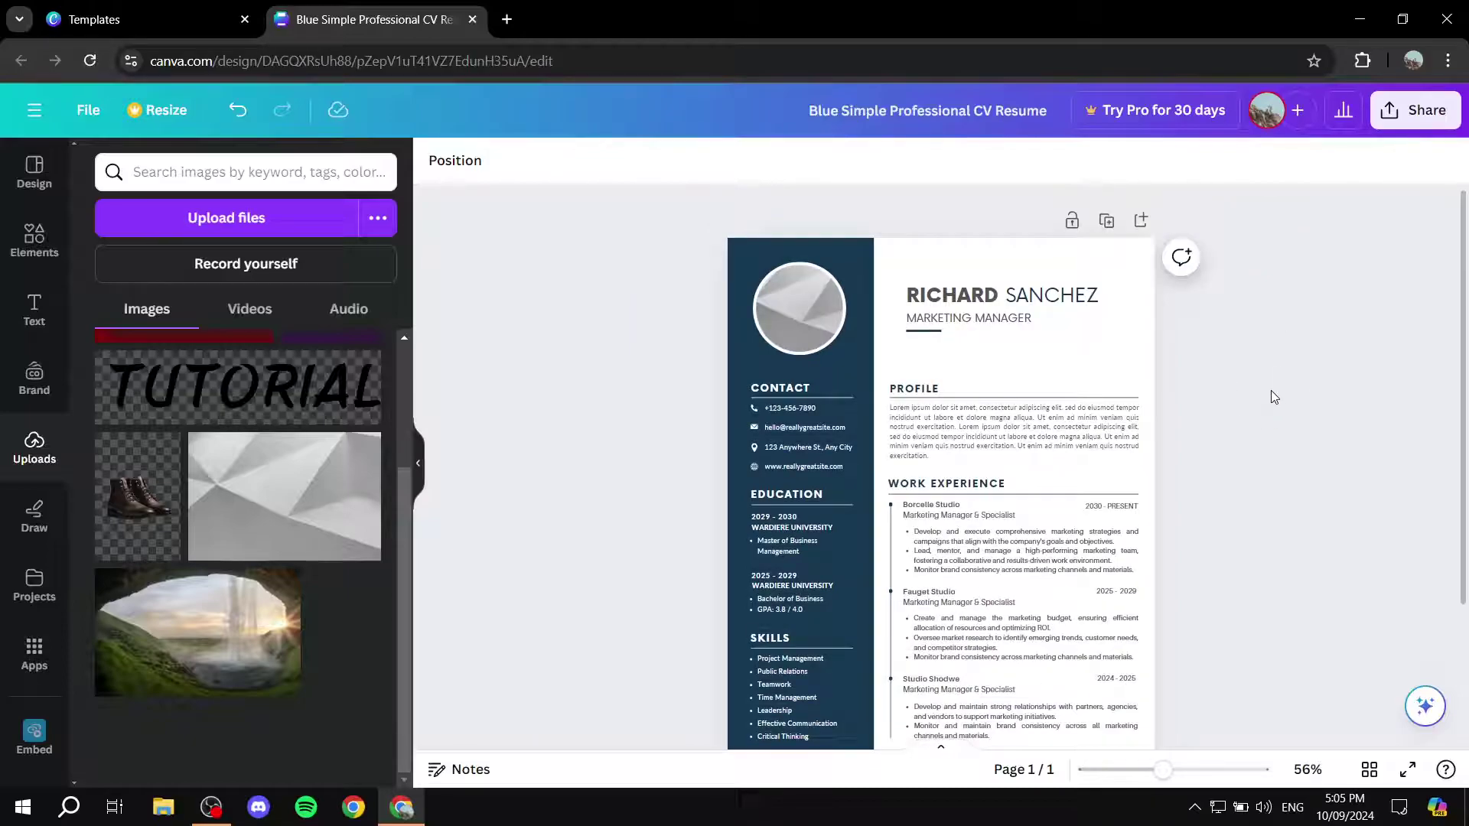
pyautogui.scroll(1, 1296, 488)
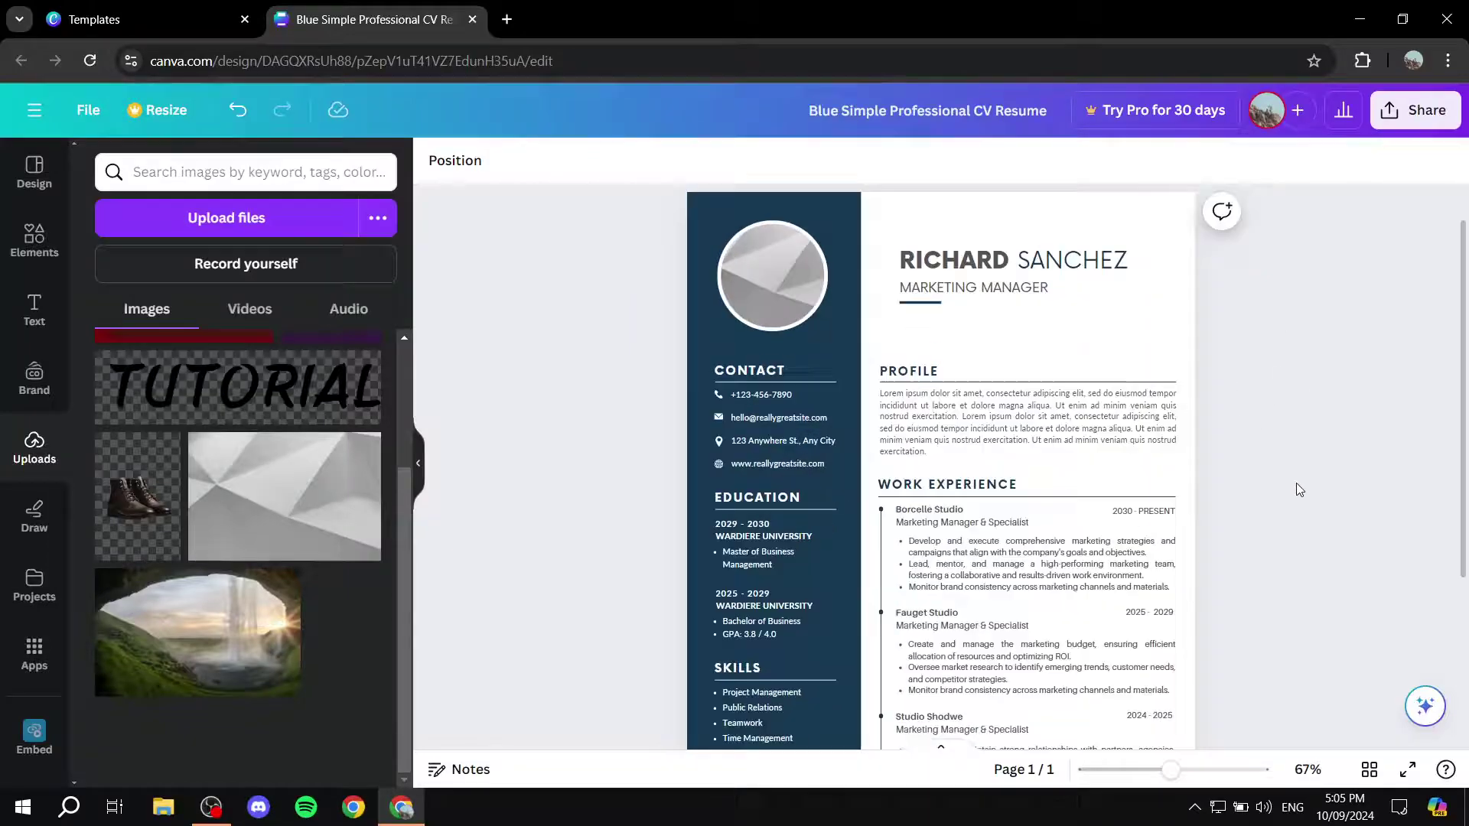
pyautogui.click(1308, 770)
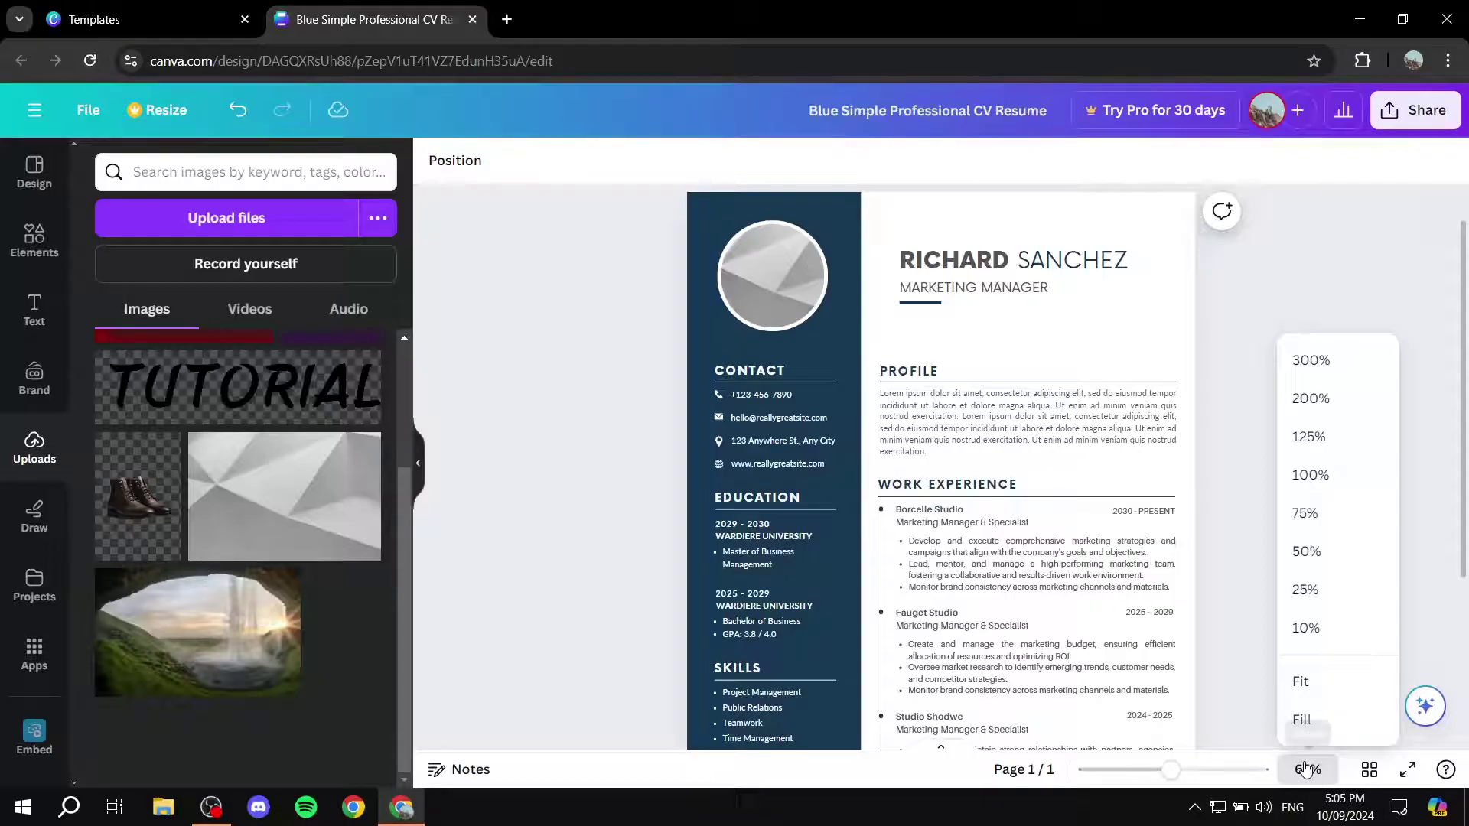
pyautogui.click(1259, 452)
pyautogui.scroll(3, 1260, 448)
pyautogui.scroll(2, 1292, 429)
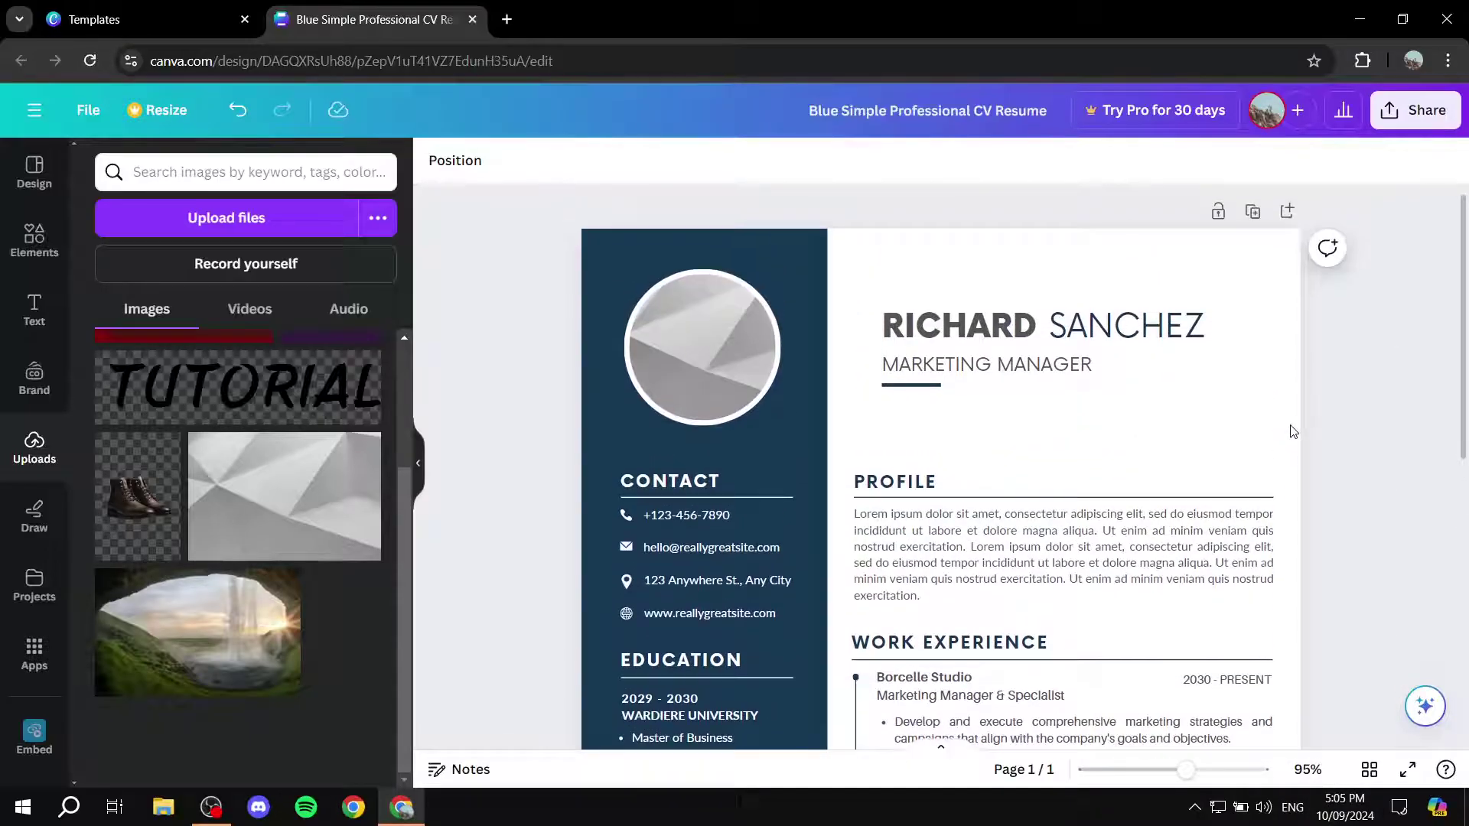
# - Replace RICHARD SANCHEZ with TEST TUTORIAL, moving TUTORIAL right beside TEST
pyautogui.doubleClick(1005, 336)
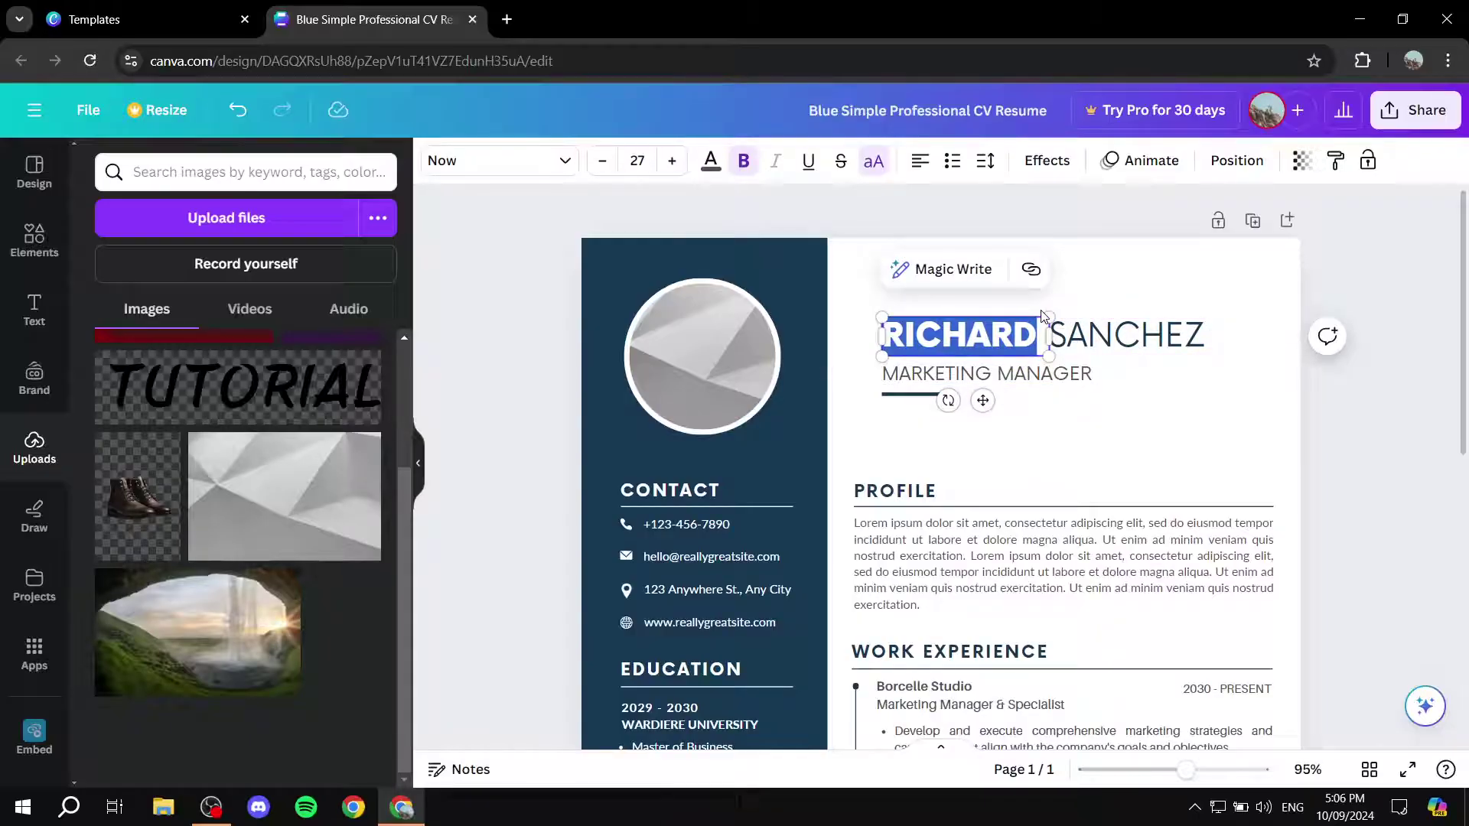
pyautogui.write('TEST')
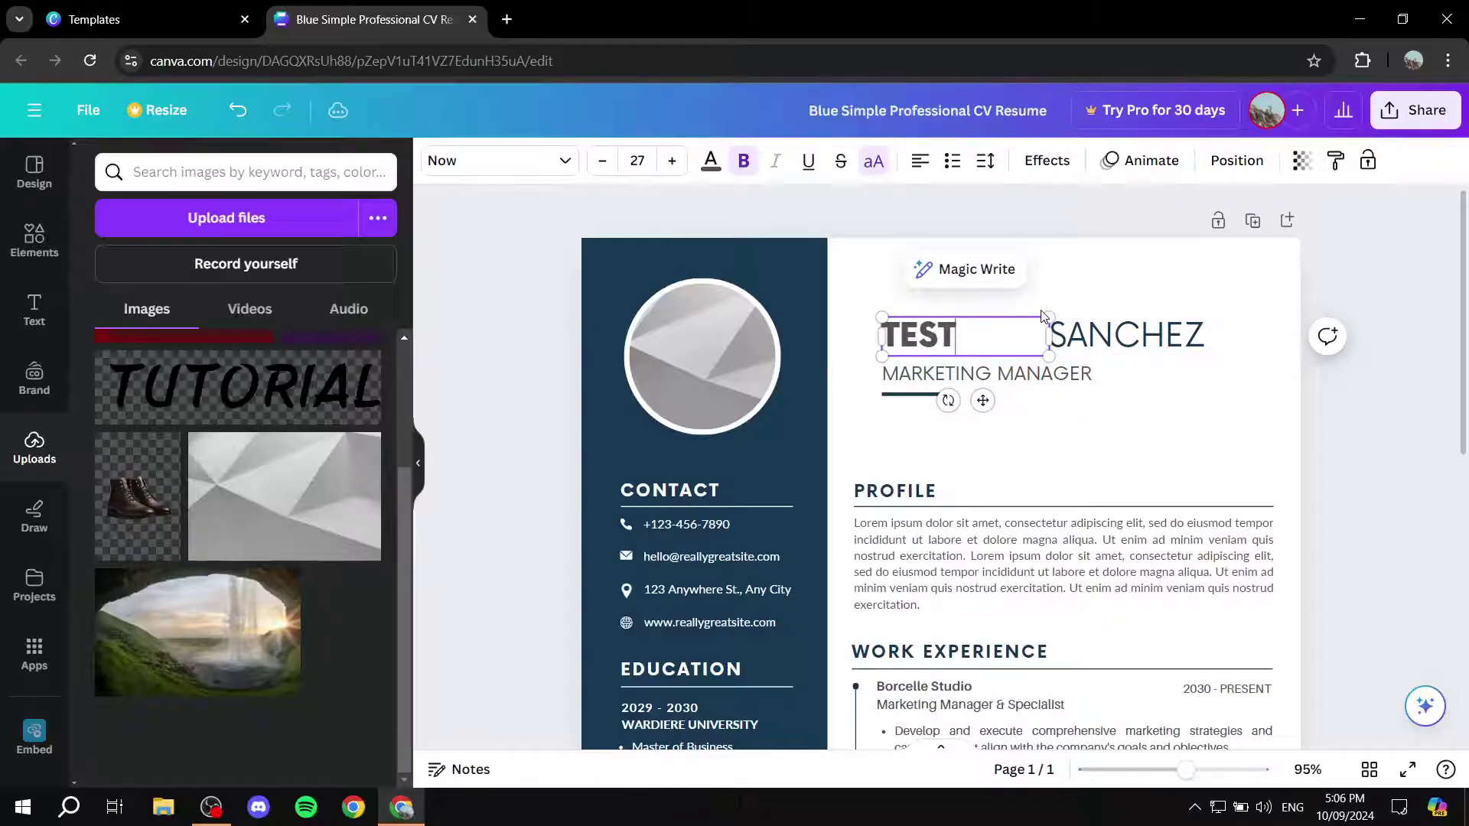
pyautogui.click(1107, 337)
pyautogui.doubleClick(1107, 337)
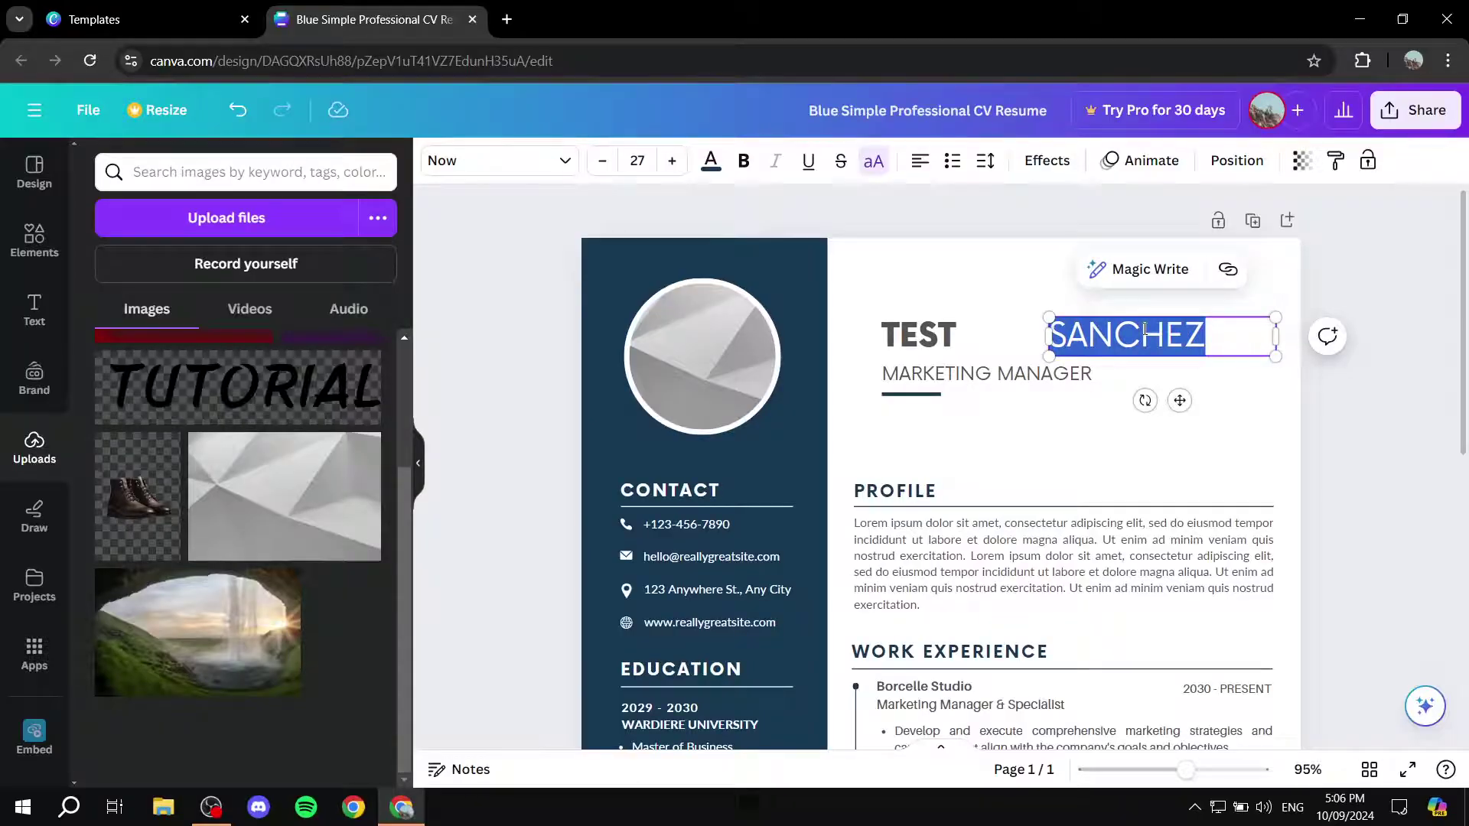
pyautogui.write('TUTORIAL')
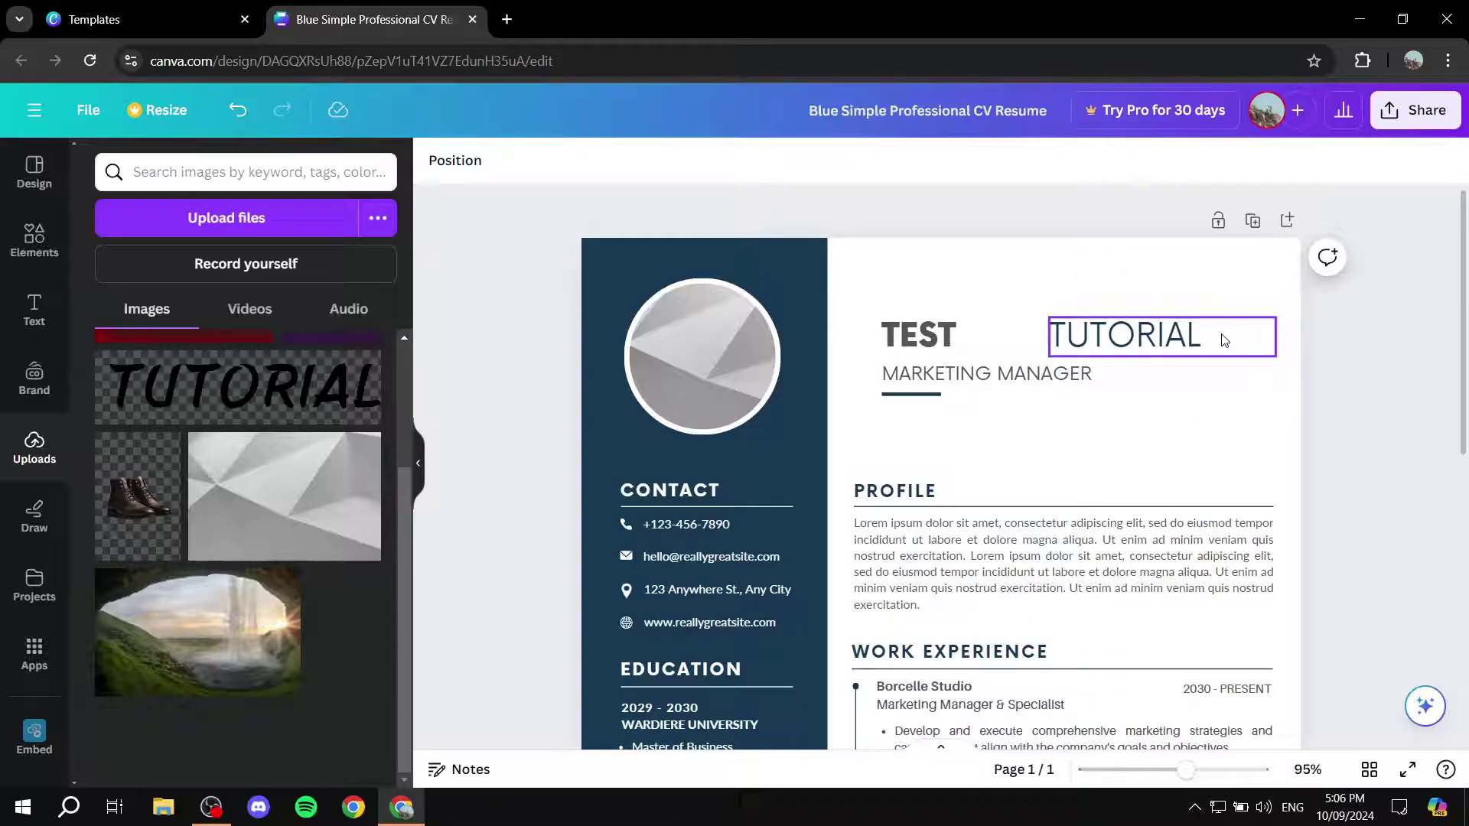
pyautogui.moveTo(1211, 339); pyautogui.dragTo(1128, 338)
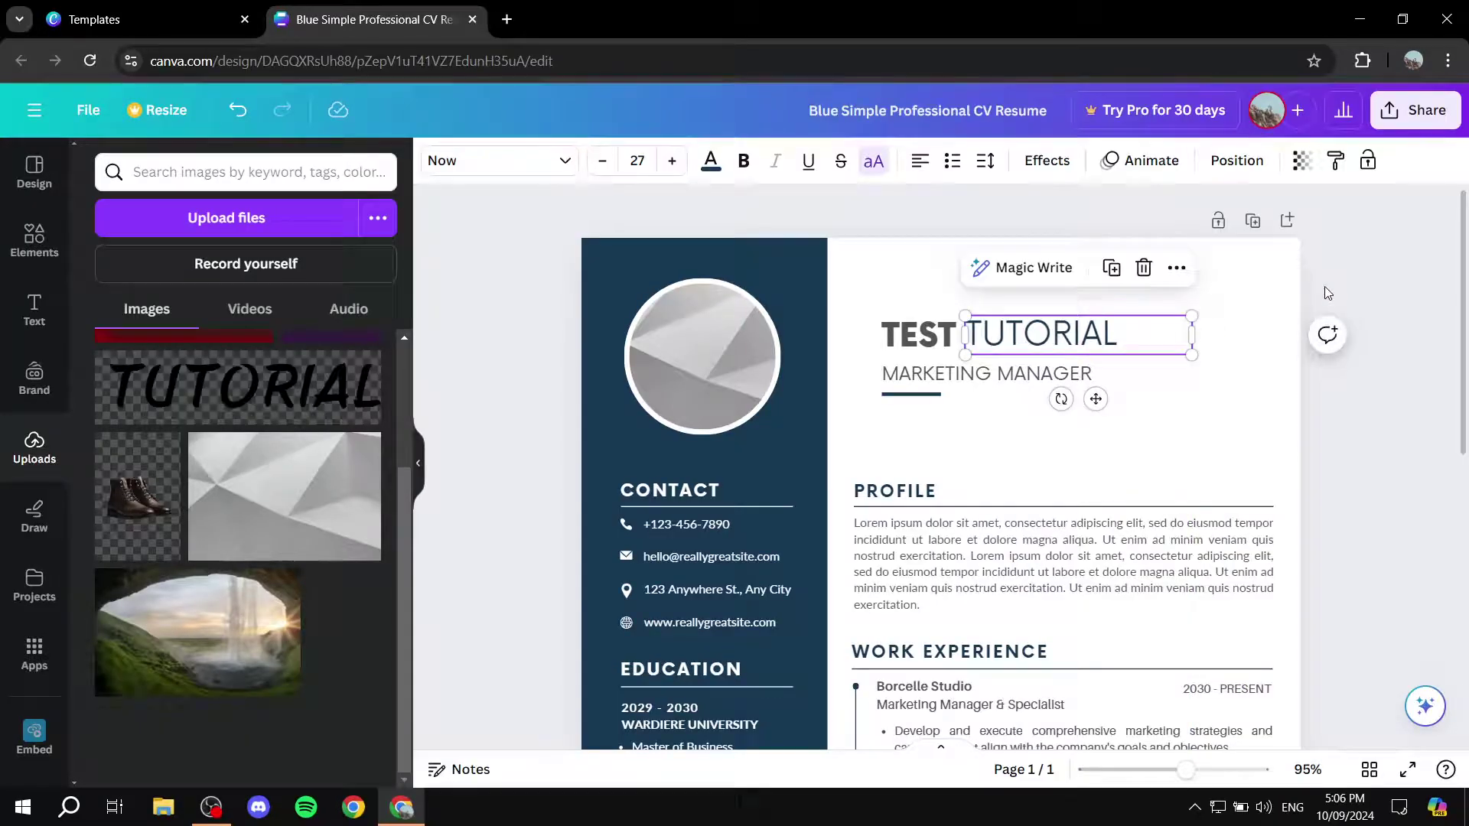
pyautogui.click(1140, 377)
pyautogui.scroll(-2, 991, 459)
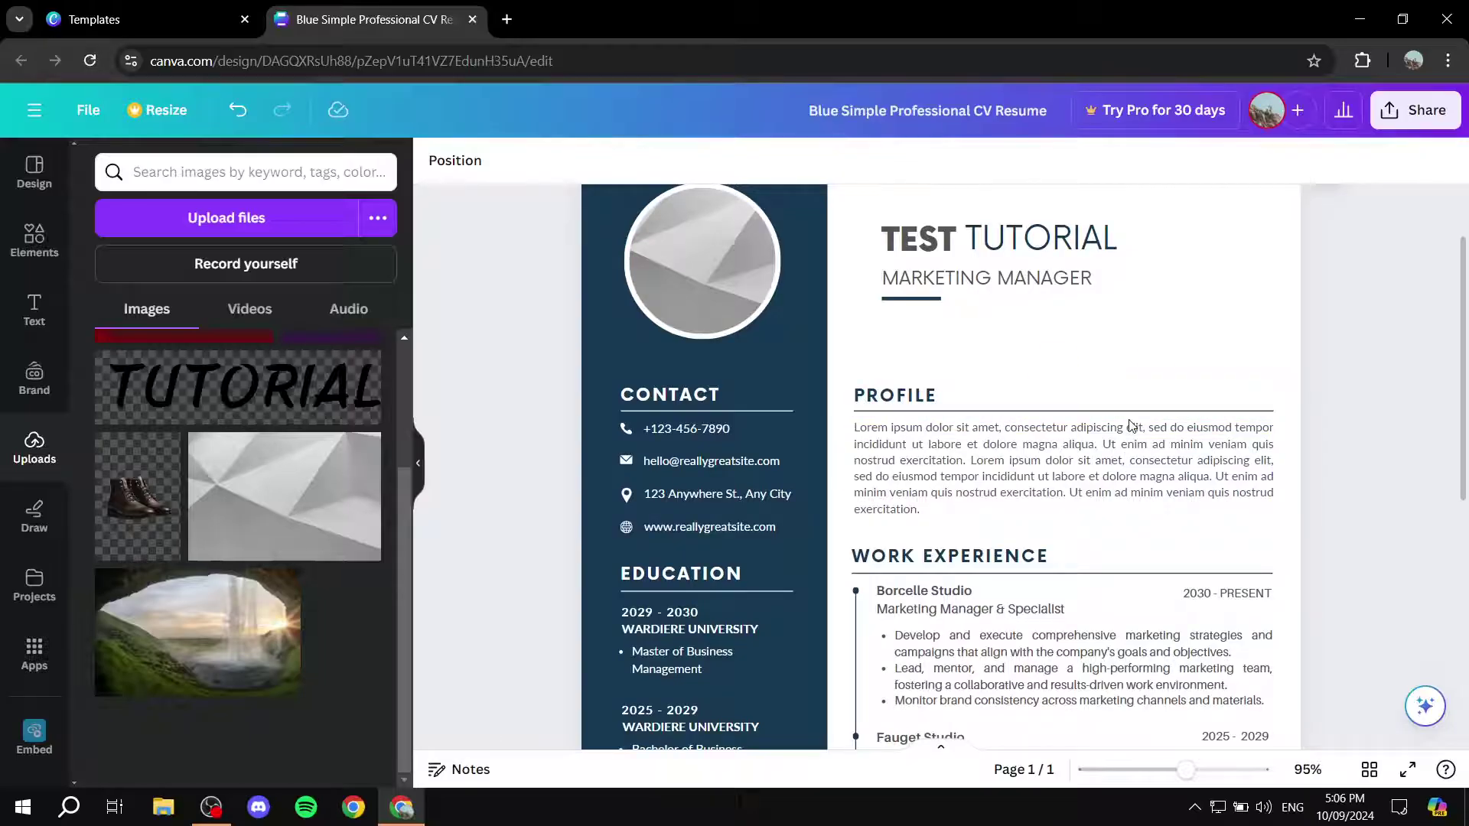
# - Replace the Profile paragraph with the text 'Add your sample text'
pyautogui.click(1020, 420)
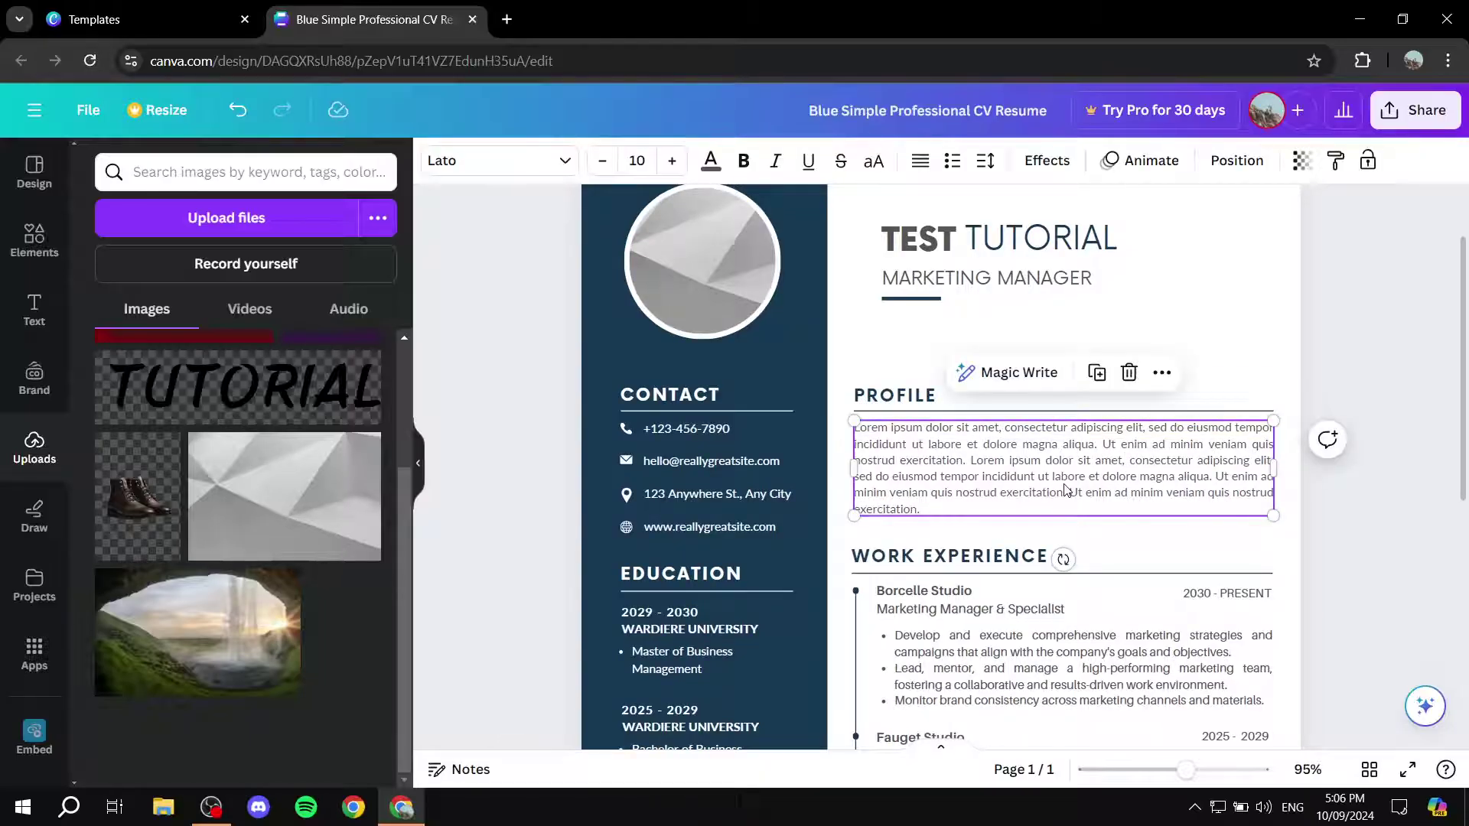
pyautogui.click(1020, 420)
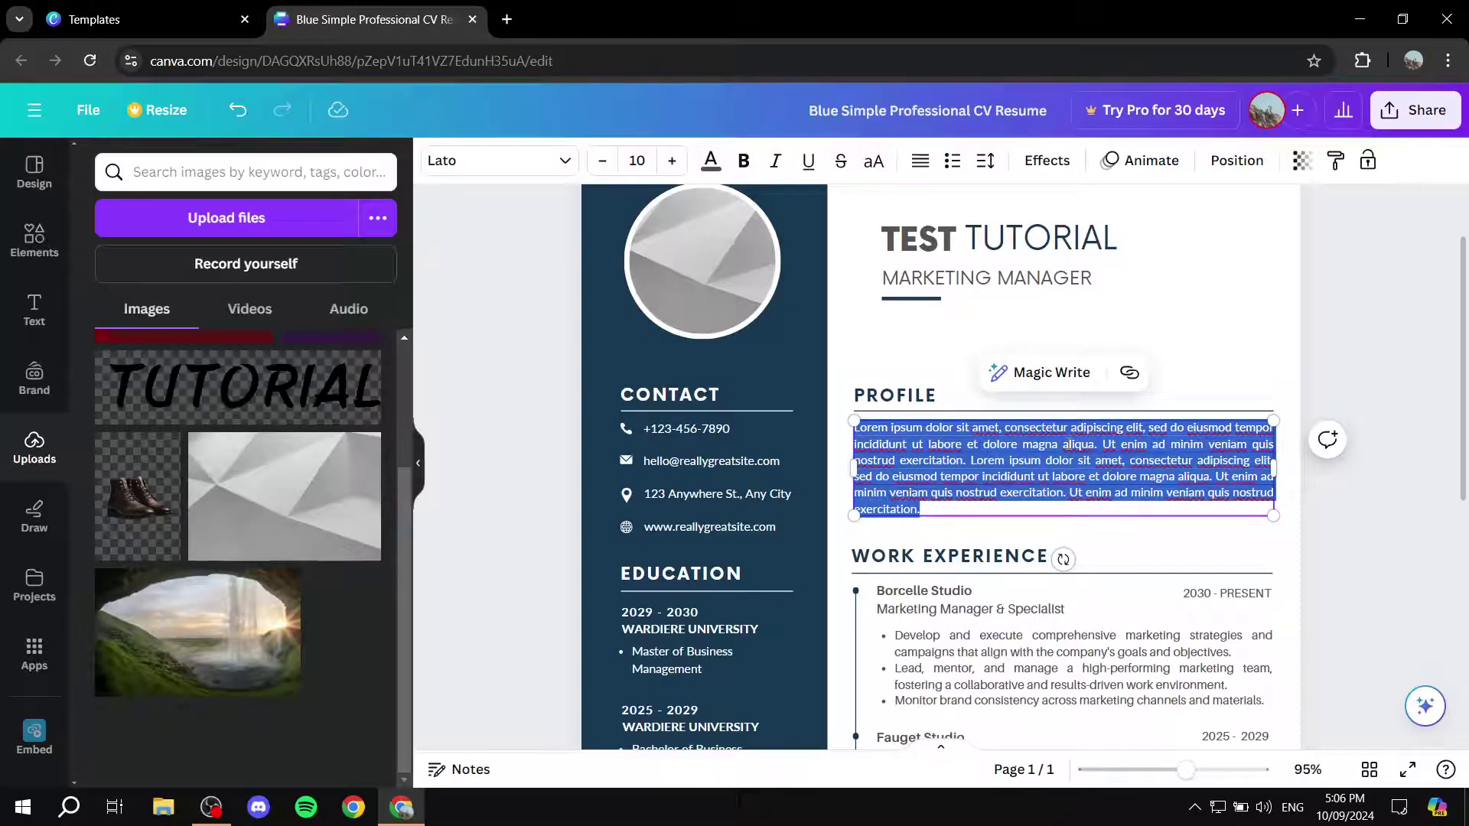
pyautogui.press('BackSpace')
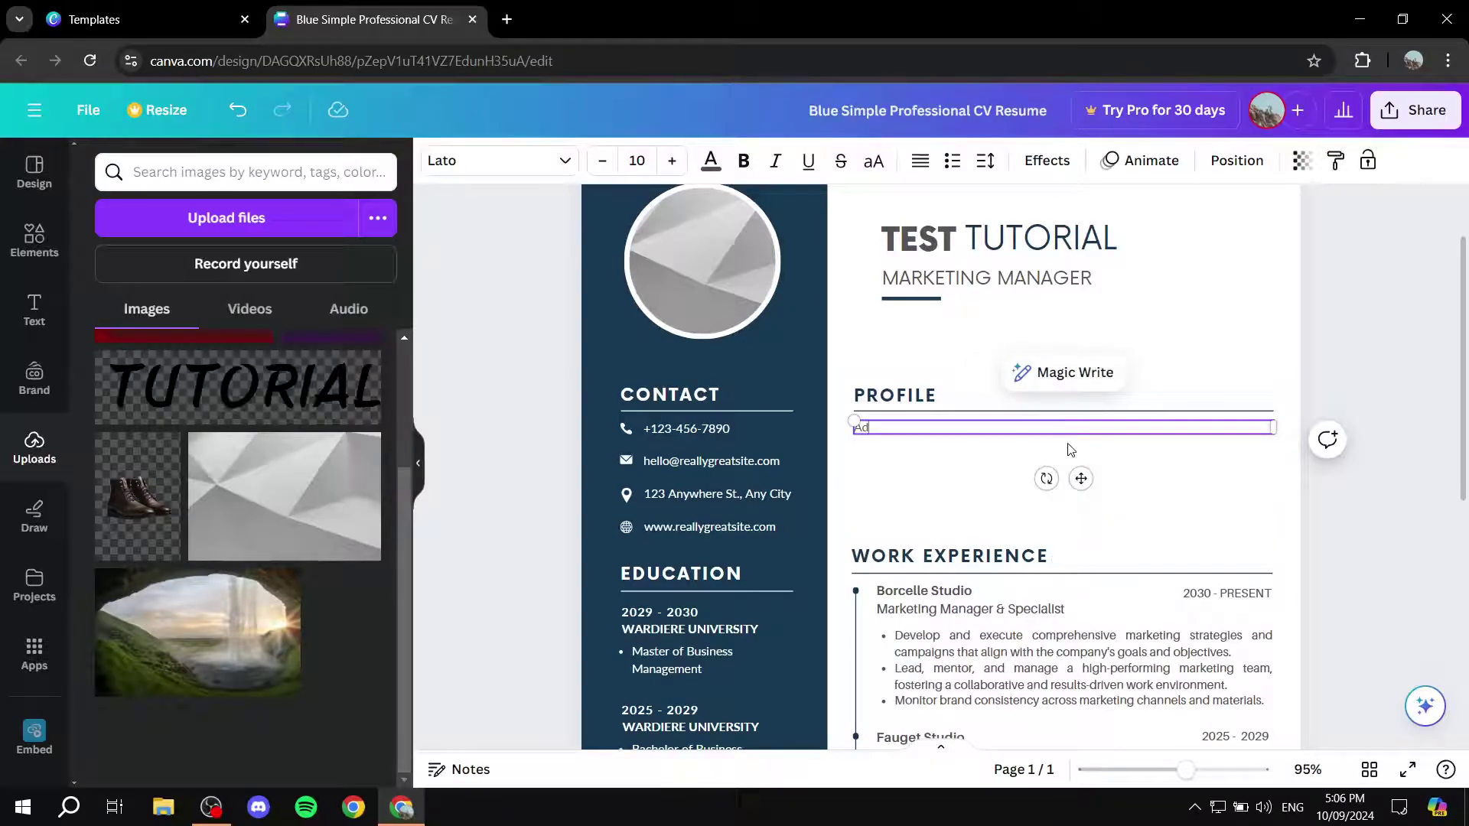
pyautogui.write('Add your sample text')
# - Increase the new profile text's font size by five steps
pyautogui.tripleClick(1017, 424)
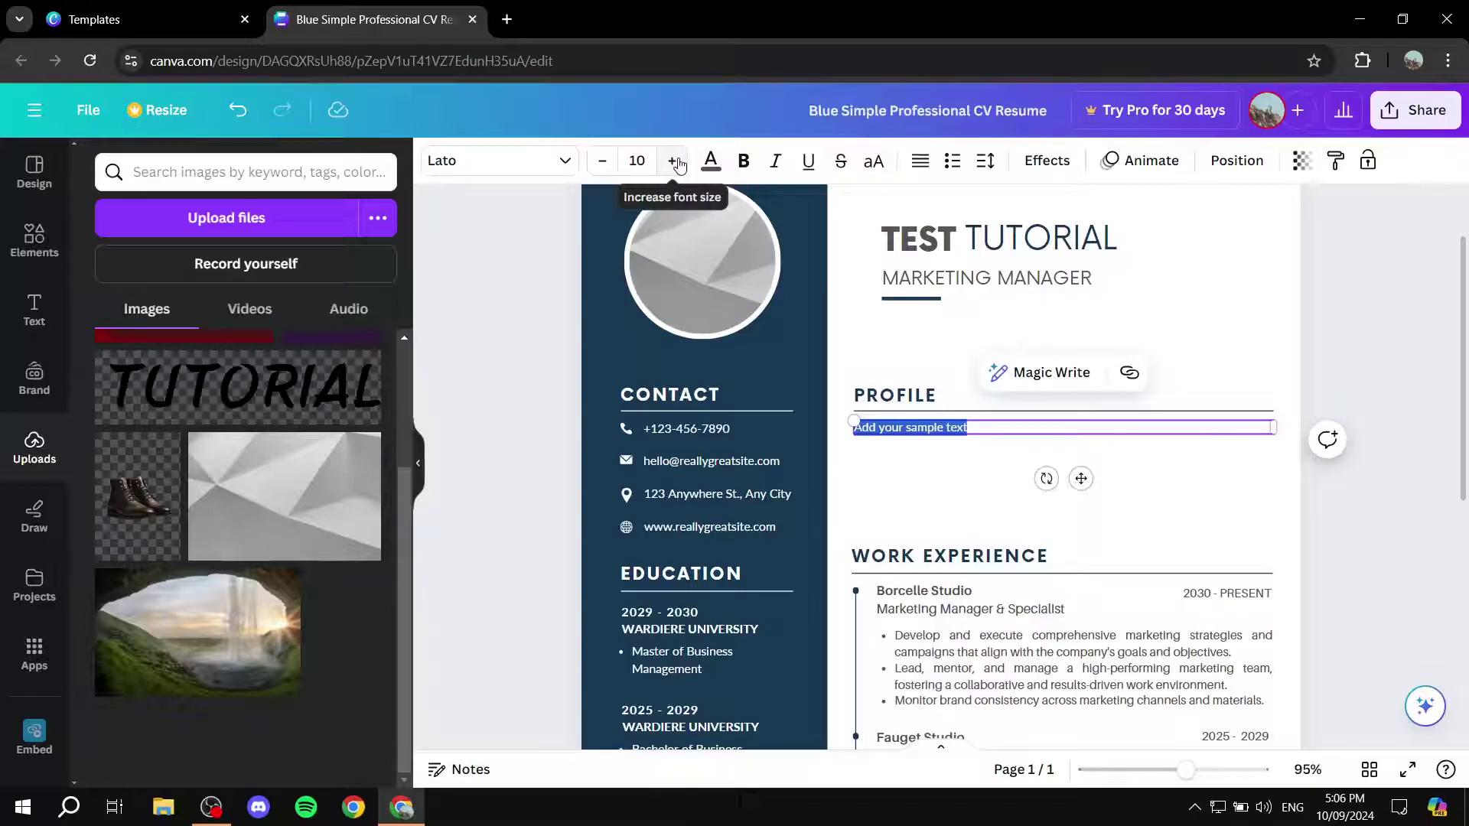
pyautogui.click(673, 162)
pyautogui.click(672, 162)
pyautogui.click(670, 162)
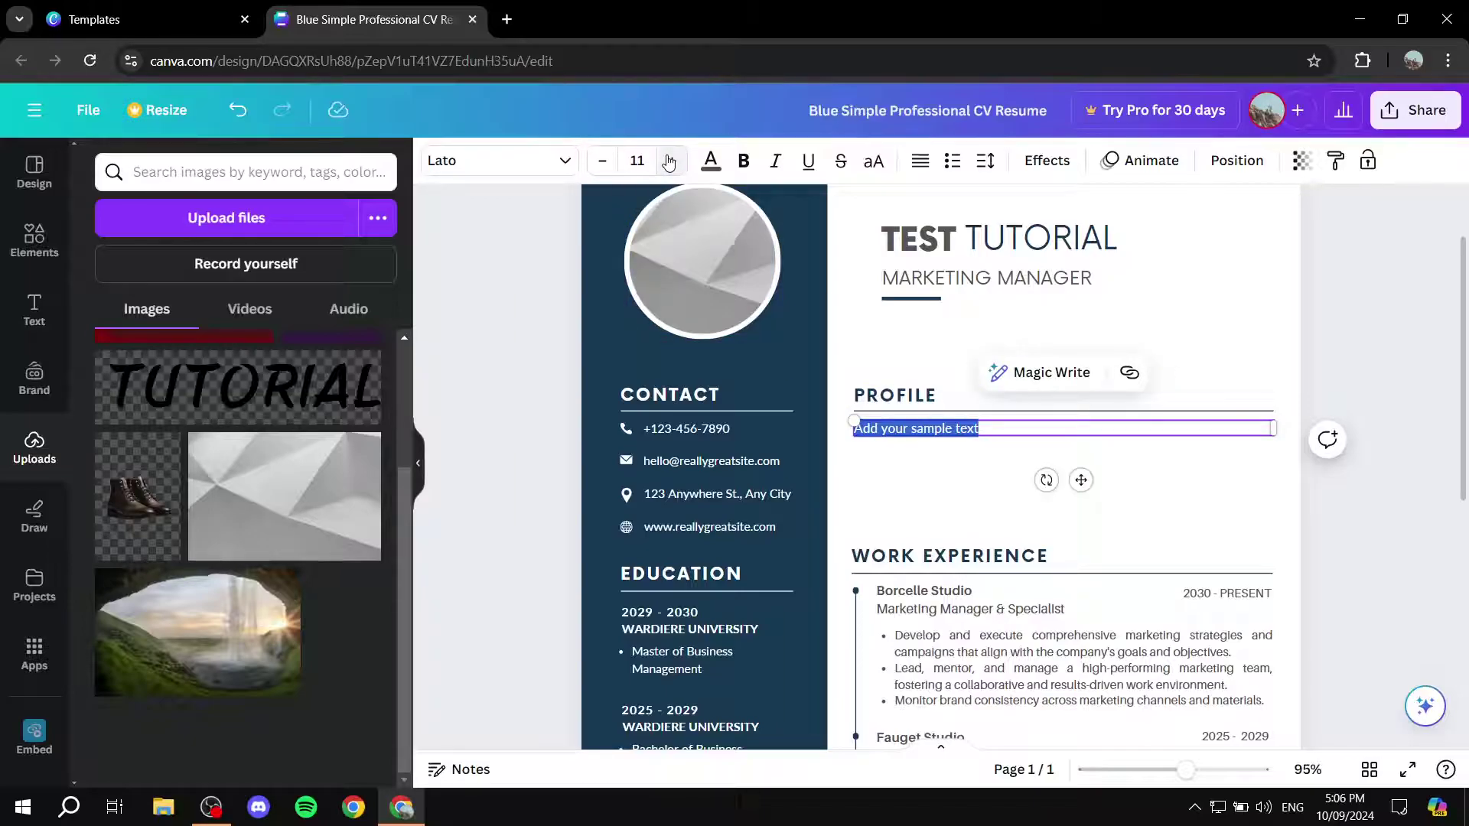
pyautogui.click(670, 162)
pyautogui.click(670, 163)
pyautogui.click(670, 162)
pyautogui.click(671, 162)
pyautogui.click(1391, 296)
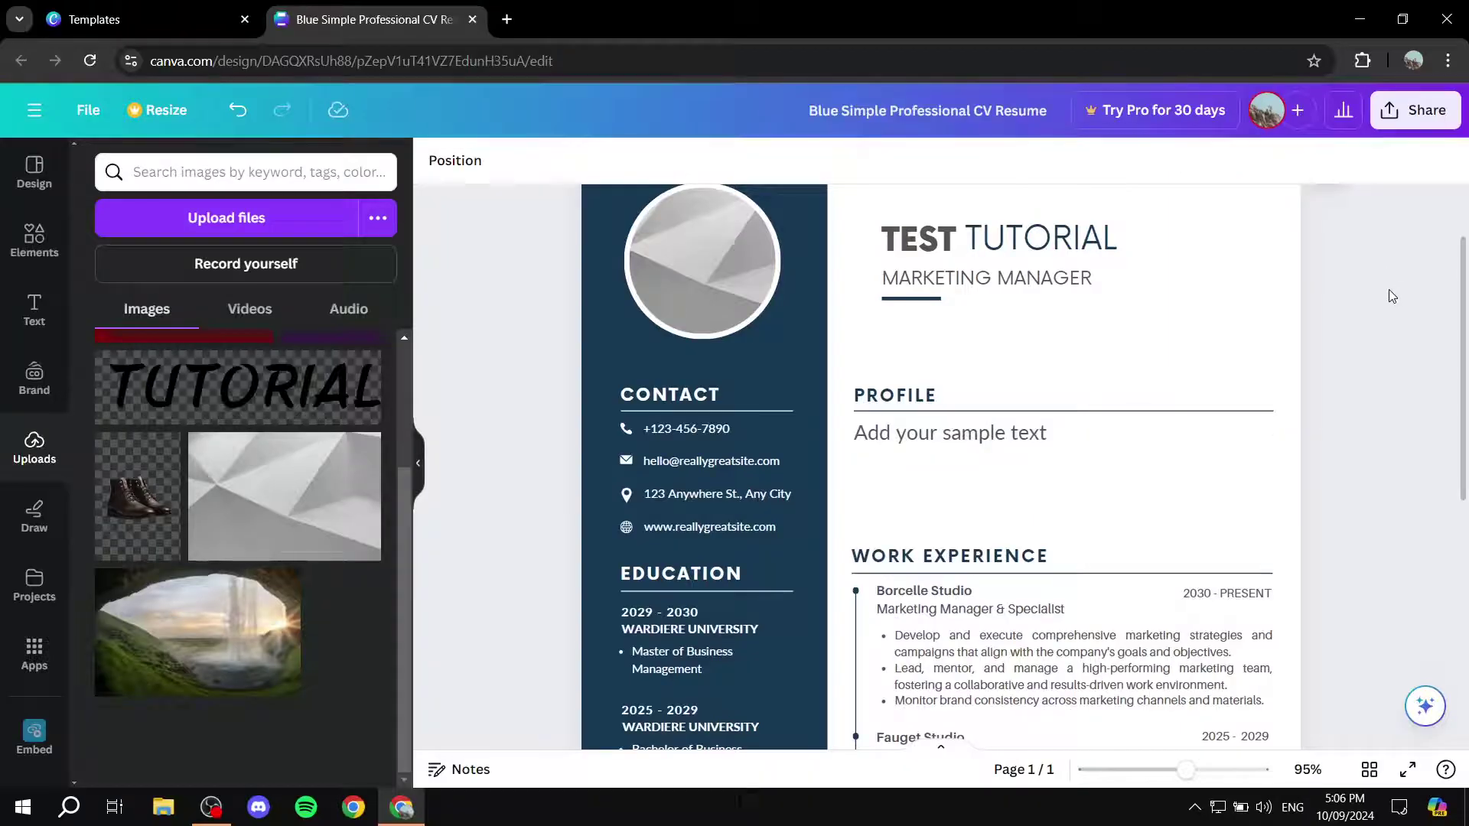
pyautogui.scroll(-4, 985, 458)
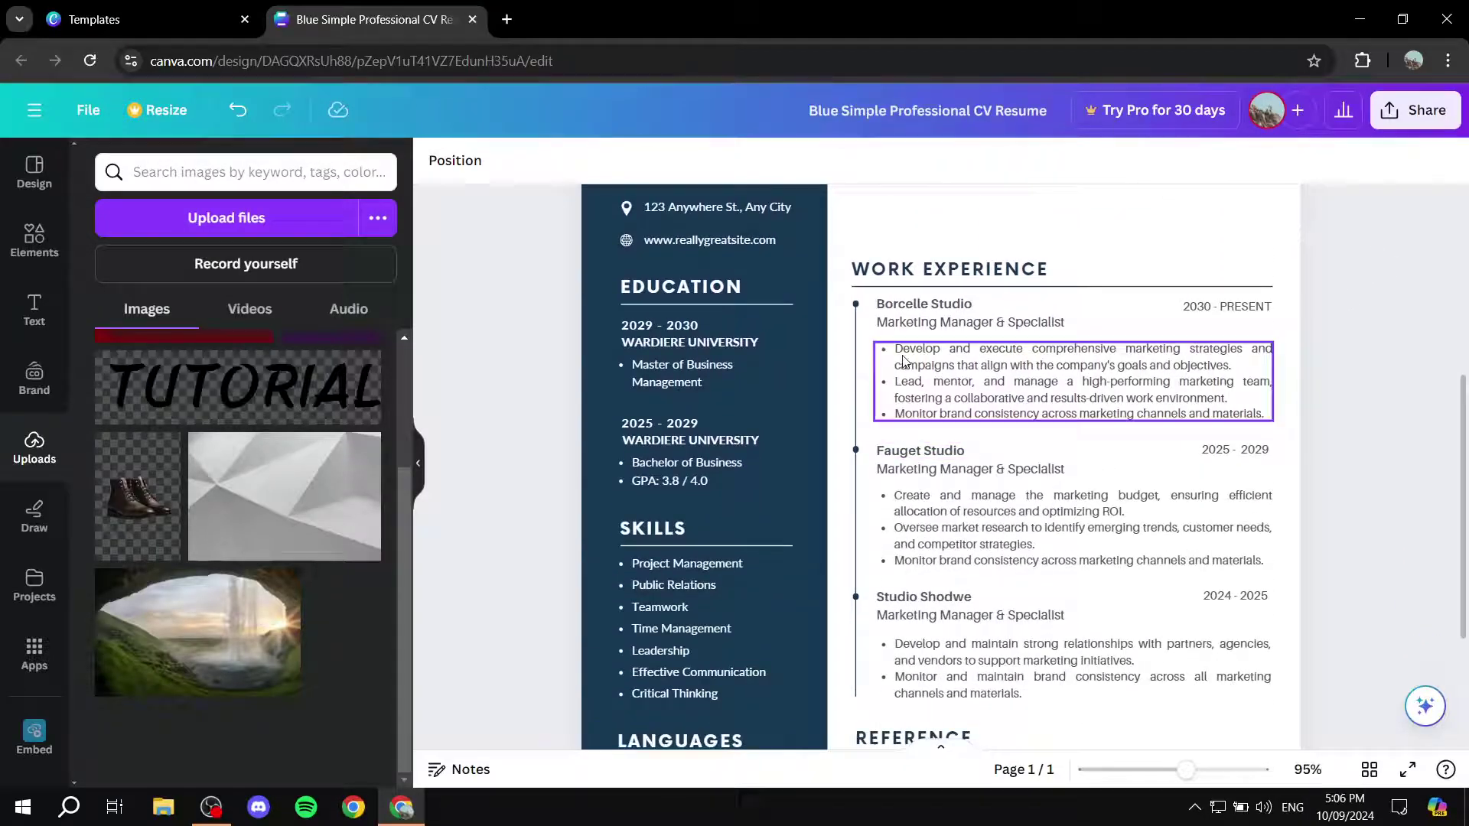
pyautogui.scroll(-3, 1122, 571)
pyautogui.scroll(7, 632, 423)
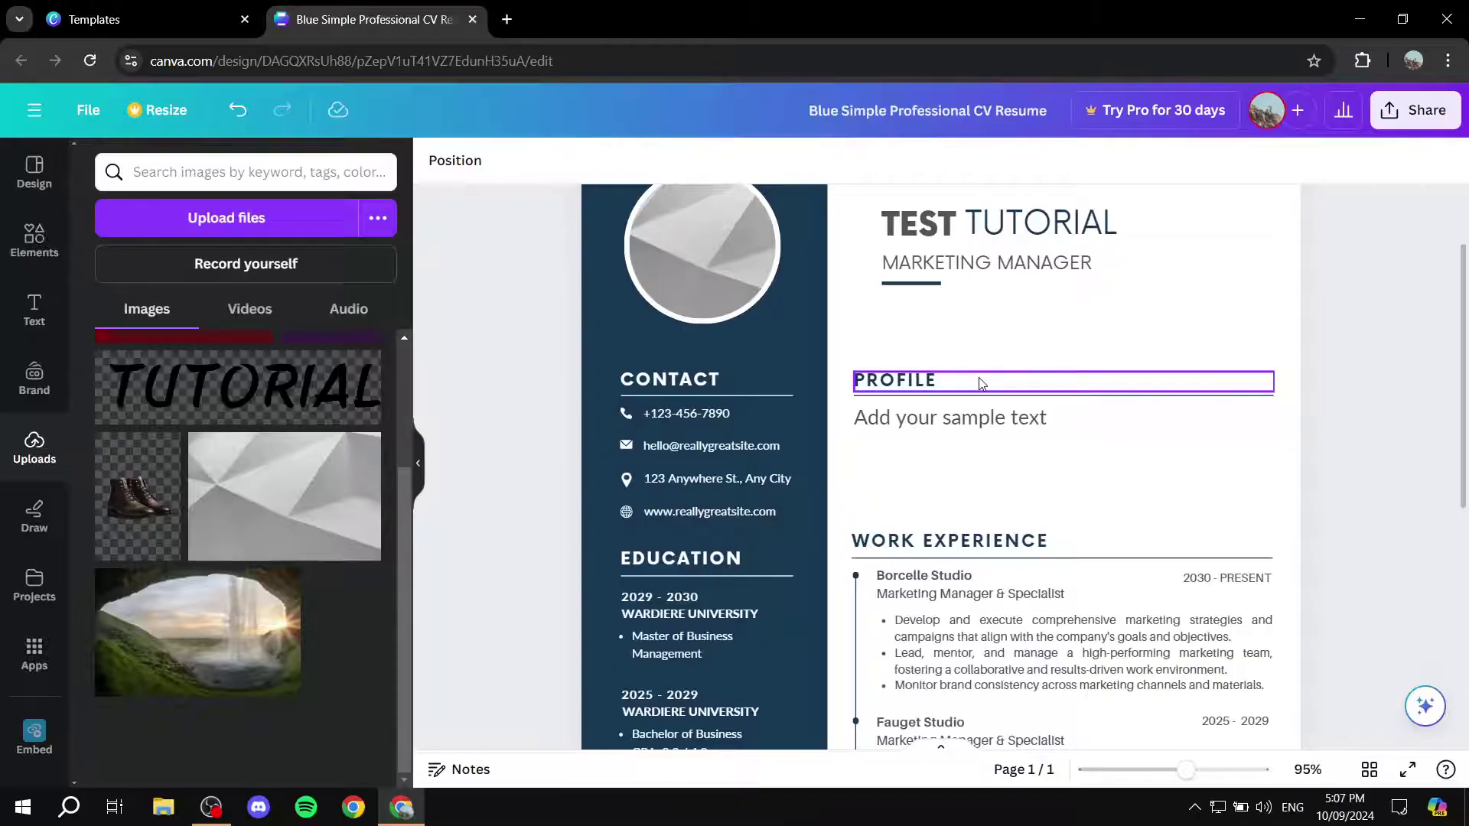
pyautogui.scroll(-4, 678, 469)
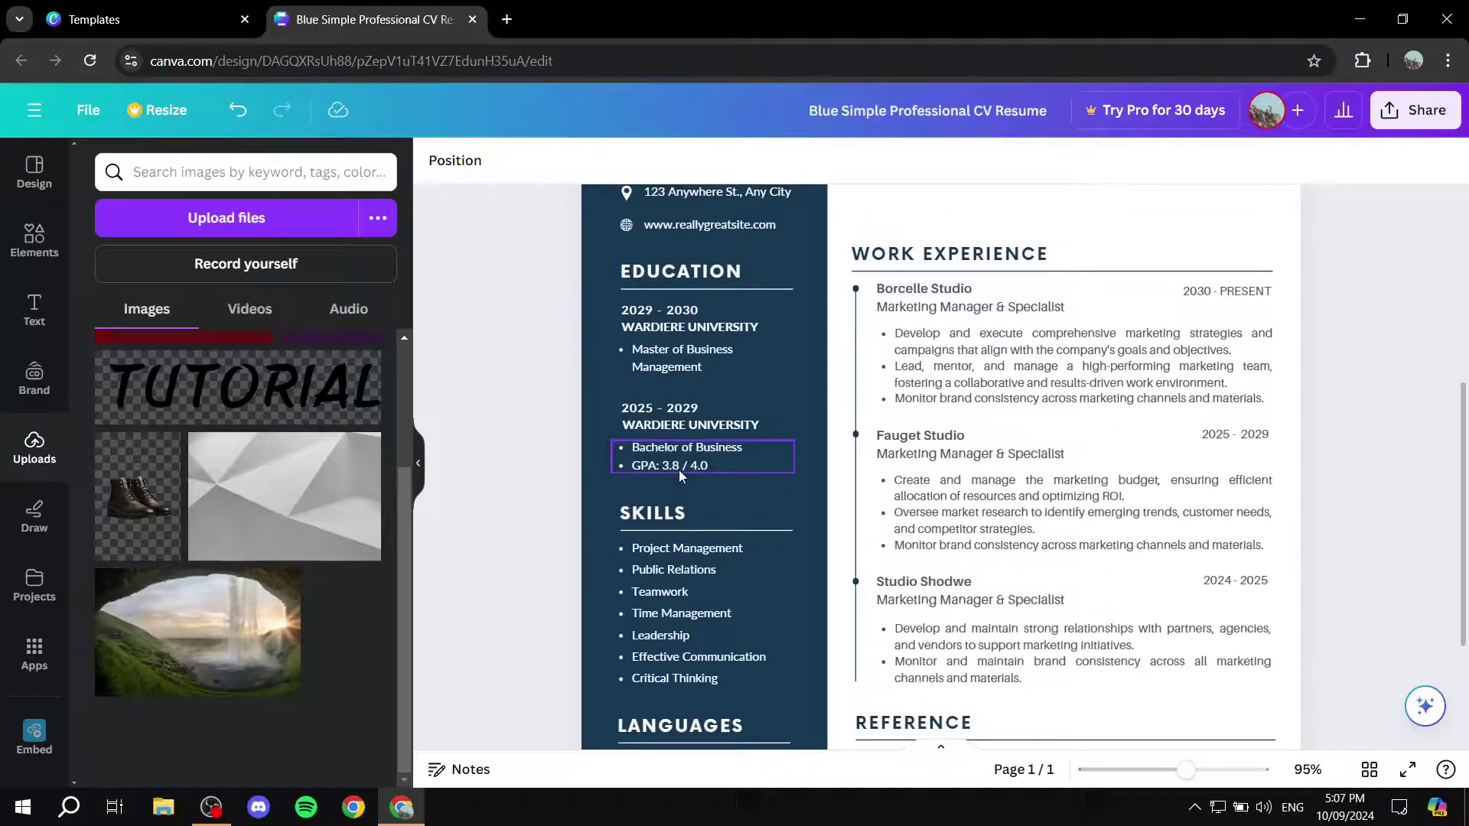
pyautogui.doubleClick(730, 462)
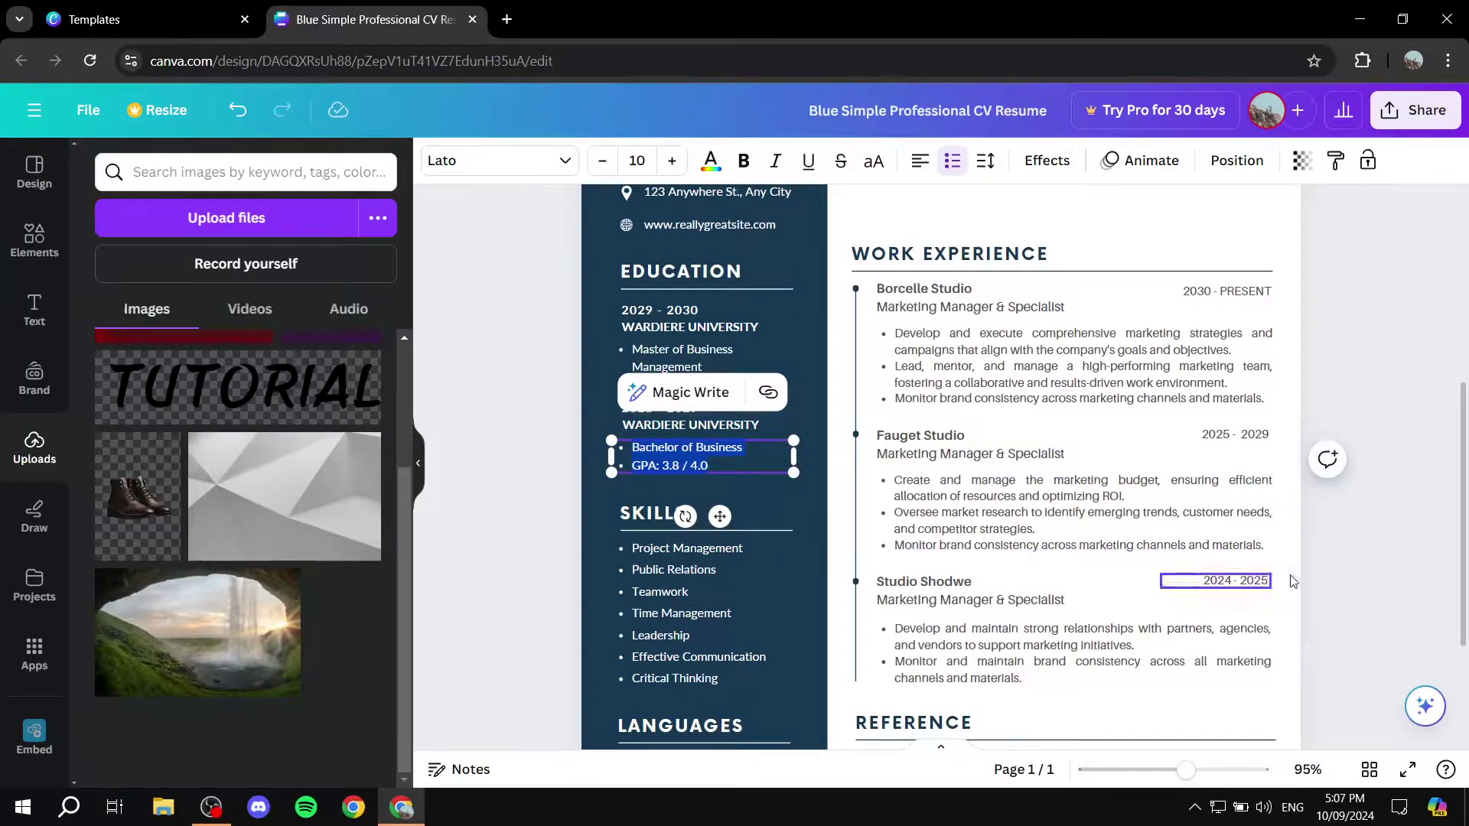
pyautogui.click(1392, 549)
pyautogui.scroll(-3, 1181, 540)
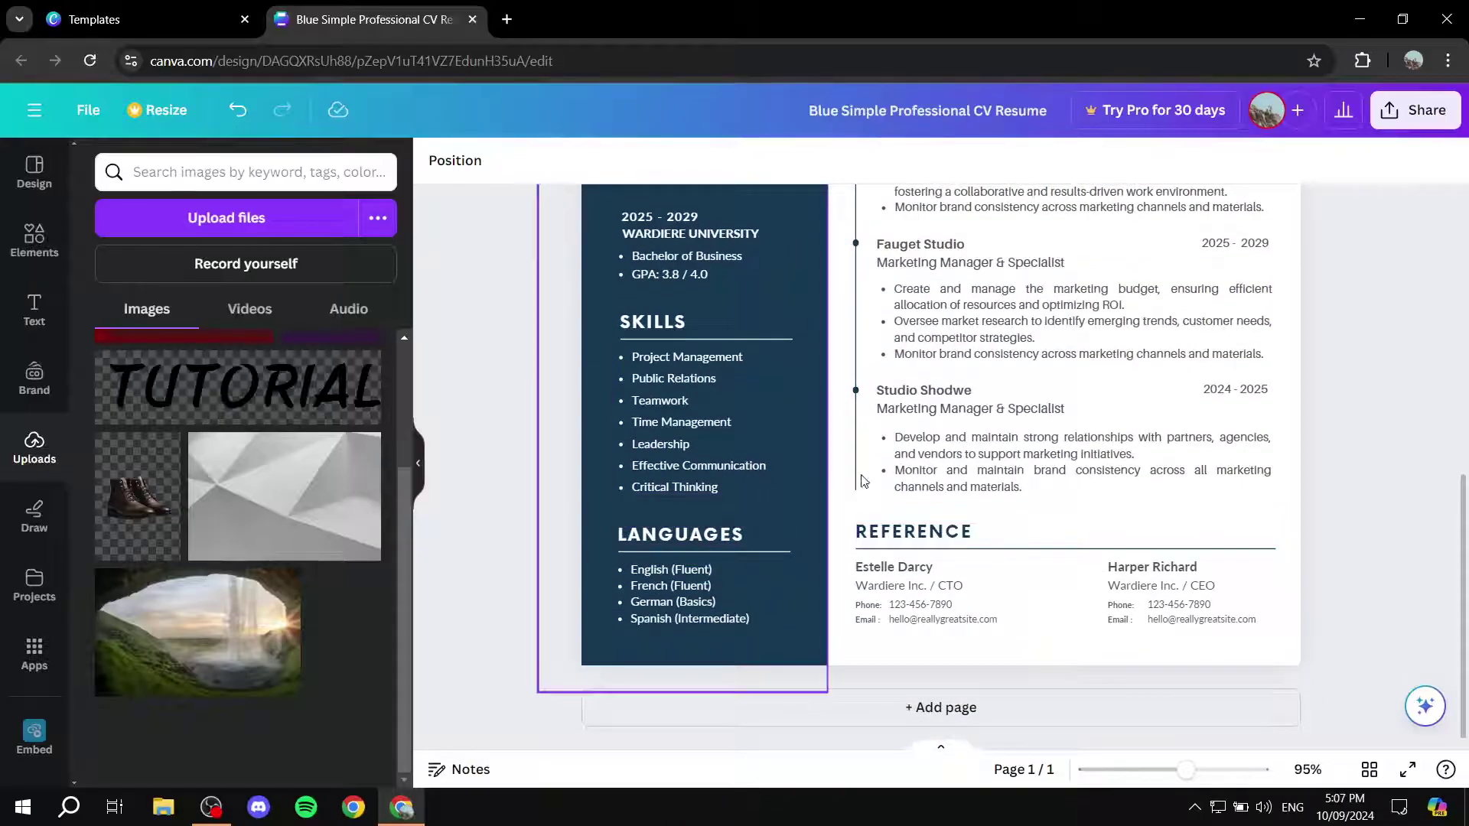
pyautogui.scroll(4, 993, 479)
pyautogui.scroll(2, 992, 479)
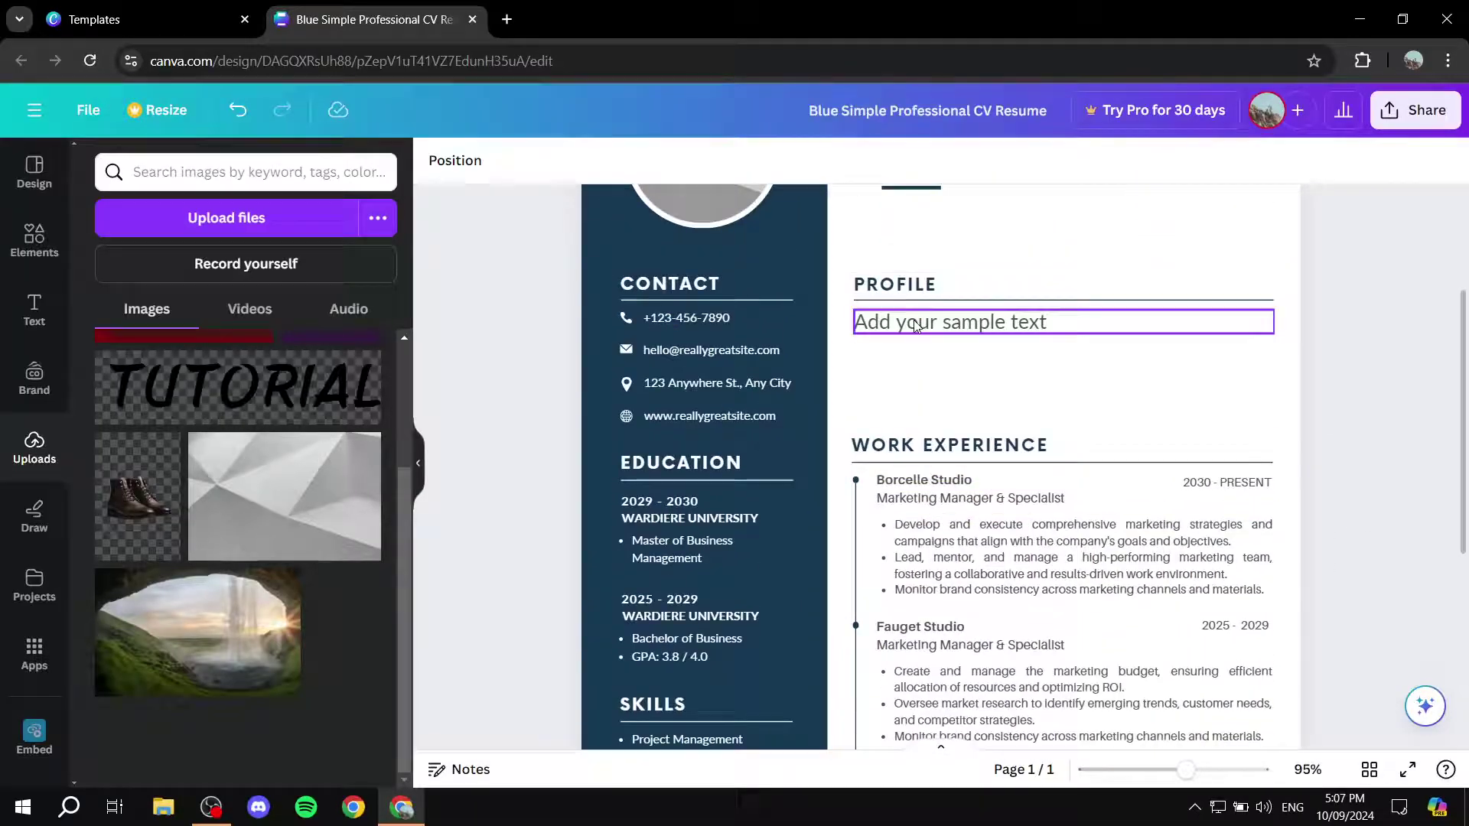
# - Add a phone graphic from Elements, shrink it to icon size, and place it below the website line
pyautogui.click(34, 239)
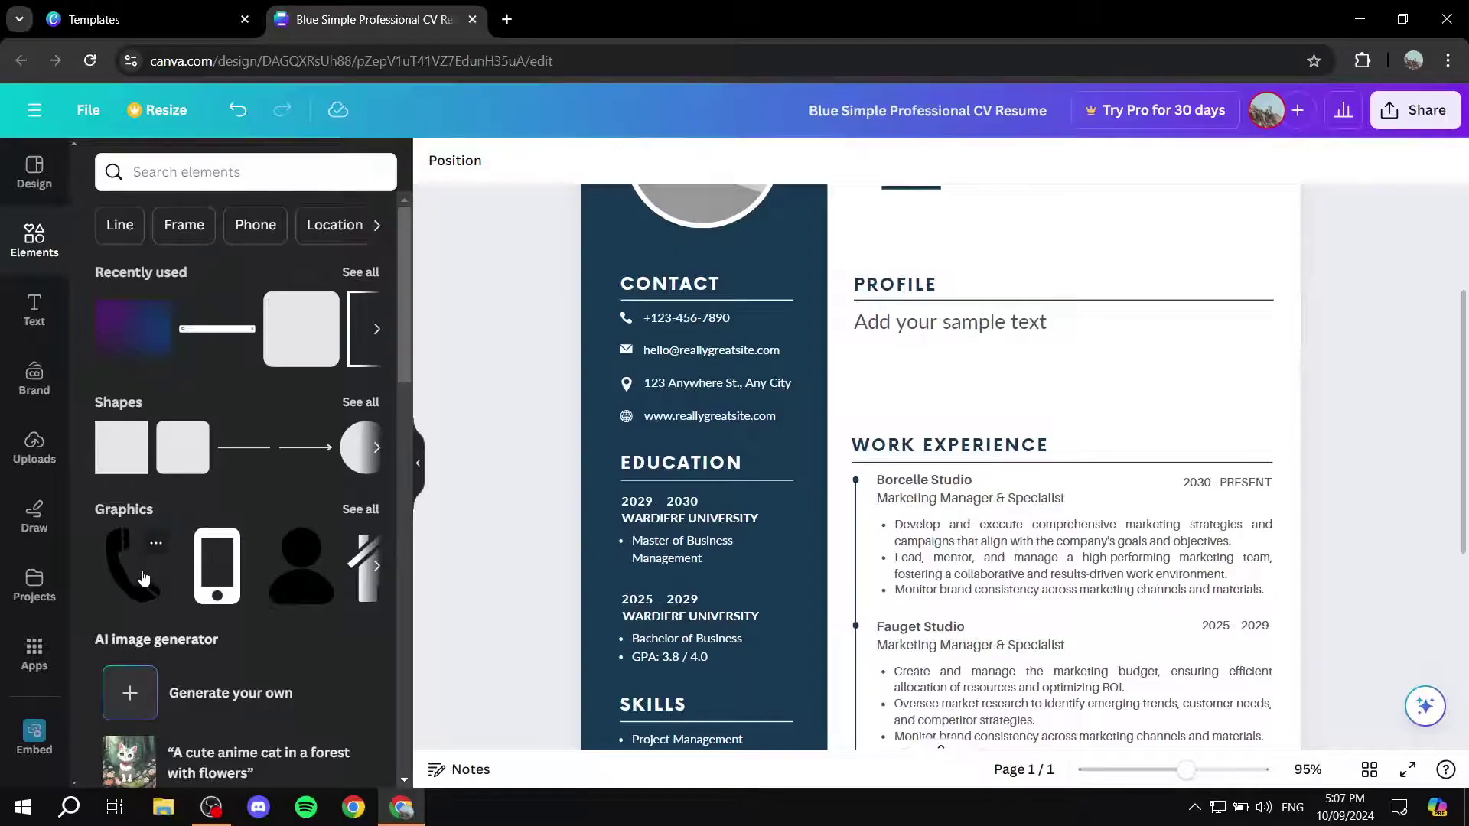
pyautogui.moveTo(123, 581); pyautogui.dragTo(851, 462)
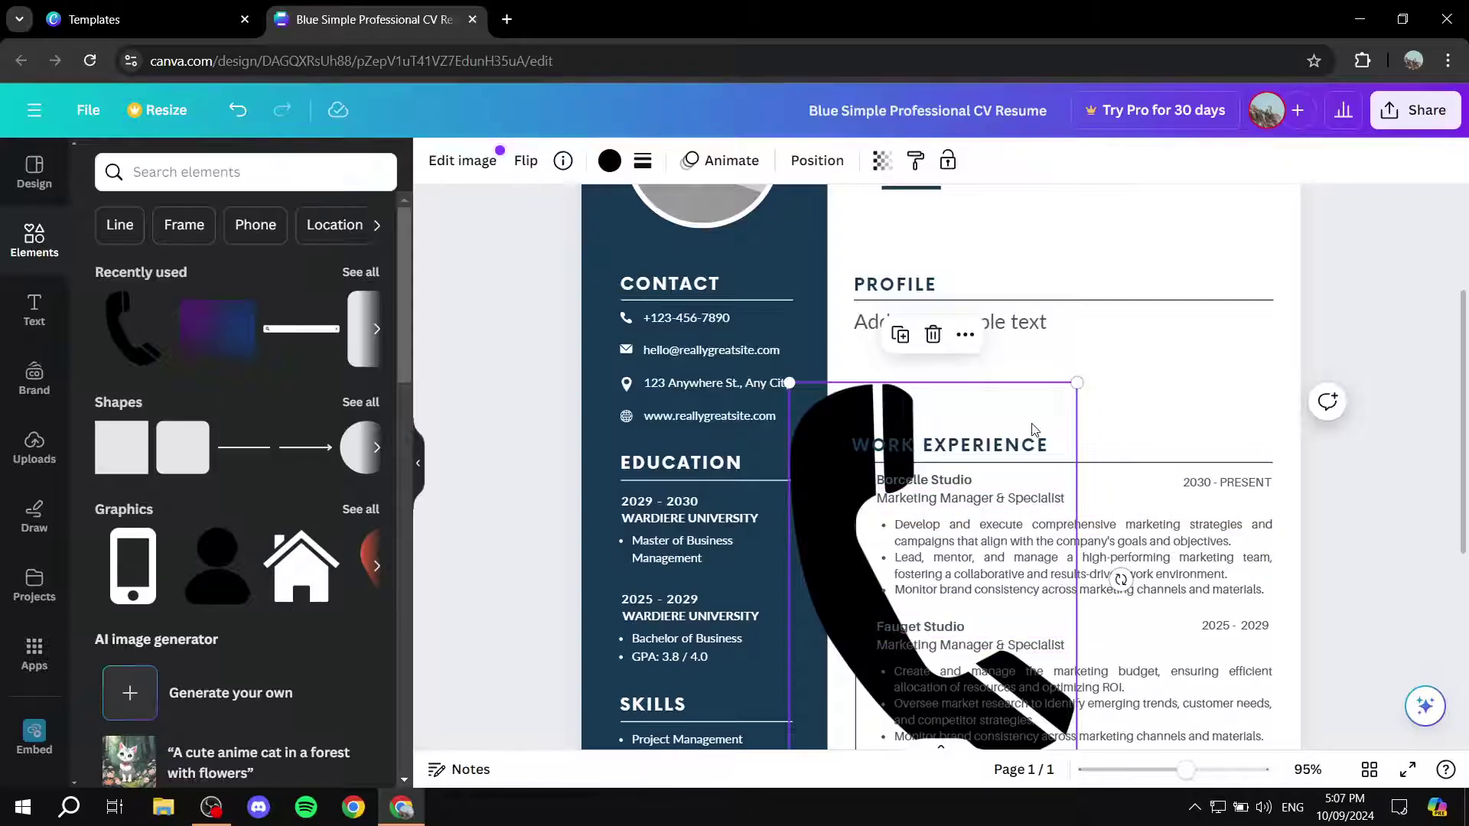
pyautogui.moveTo(1076, 382); pyautogui.dragTo(628, 438)
pyautogui.click(727, 433)
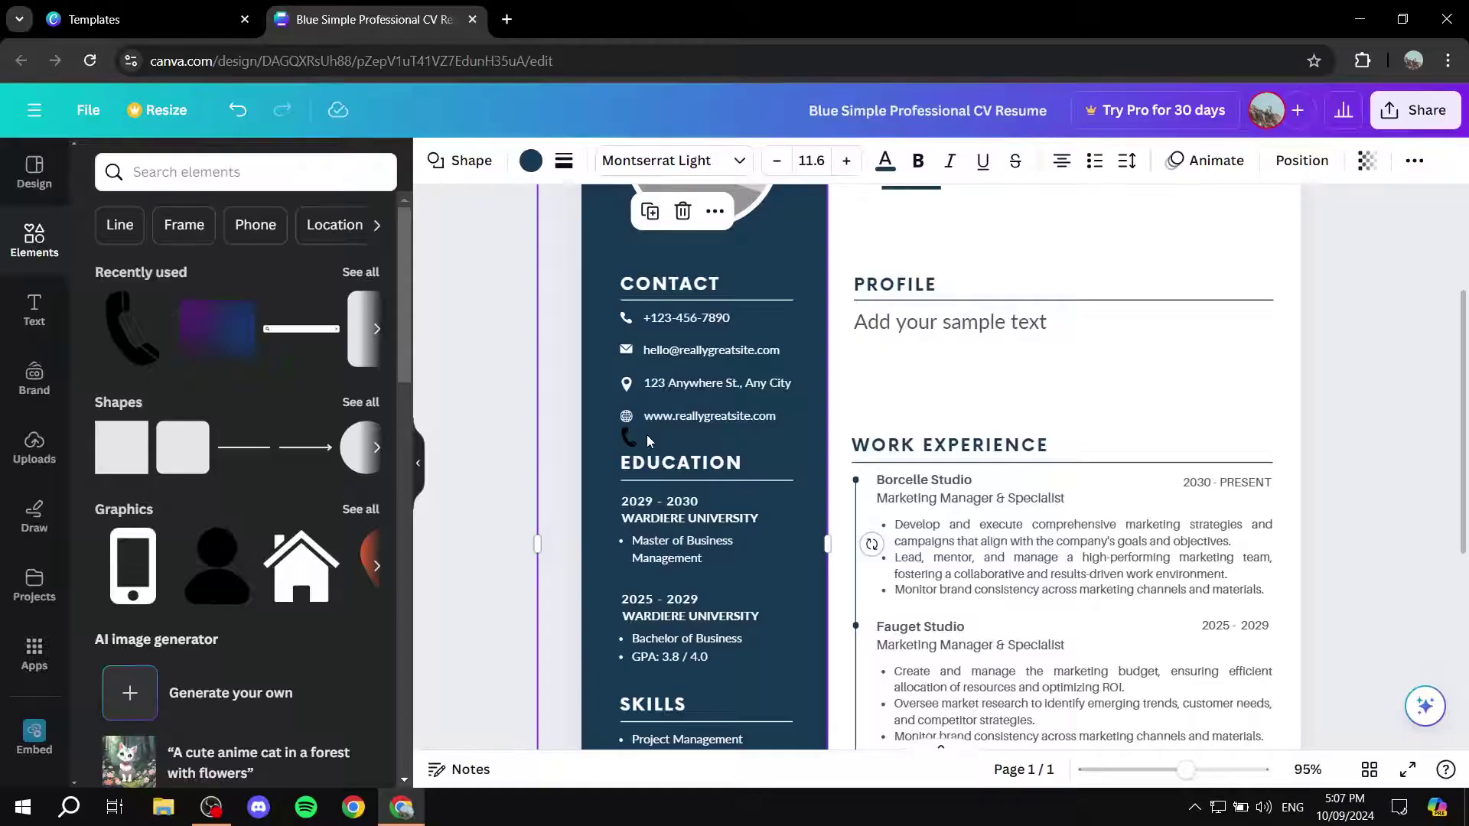
pyautogui.scroll(3, 1006, 469)
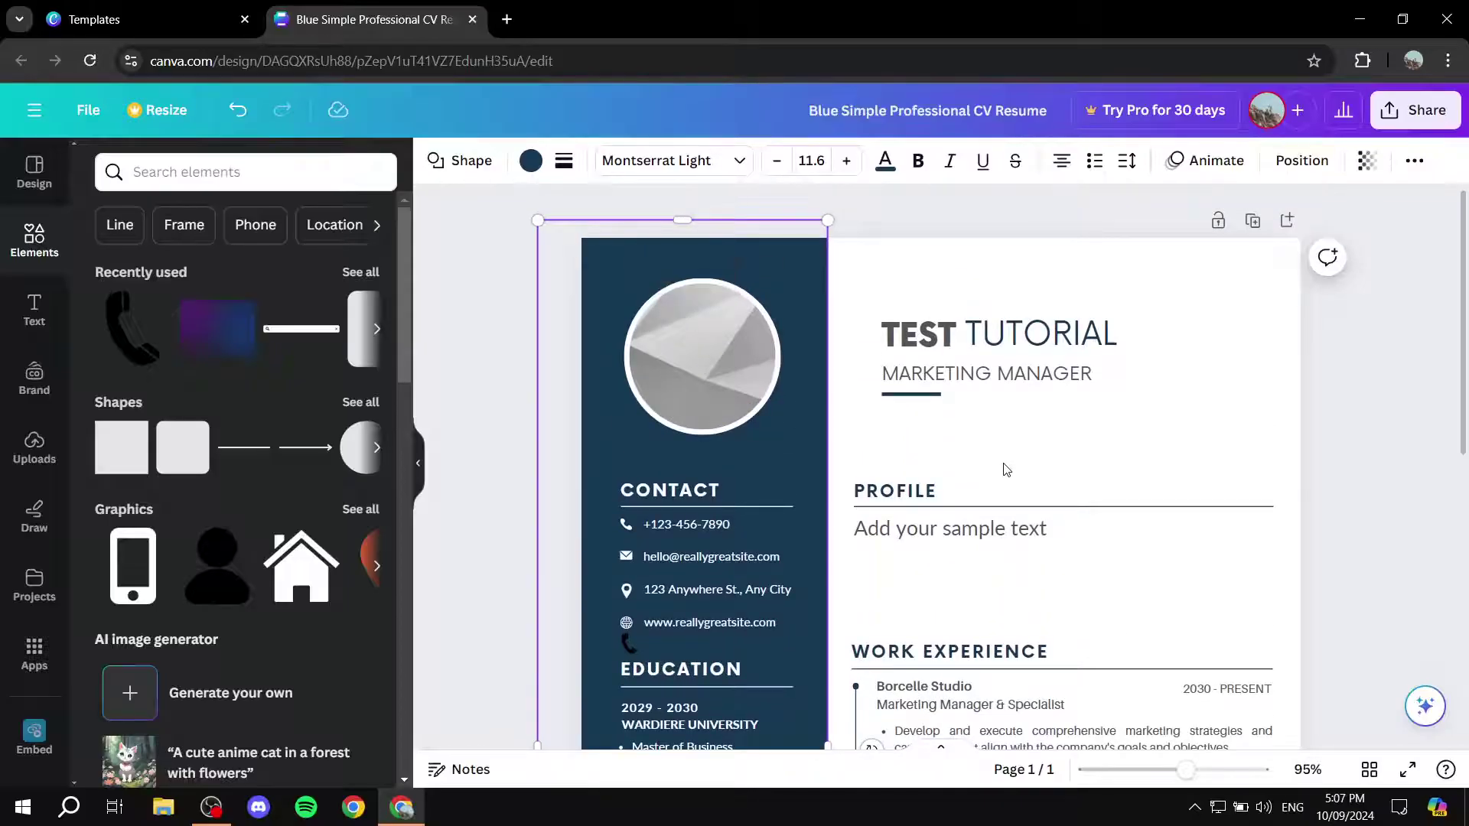